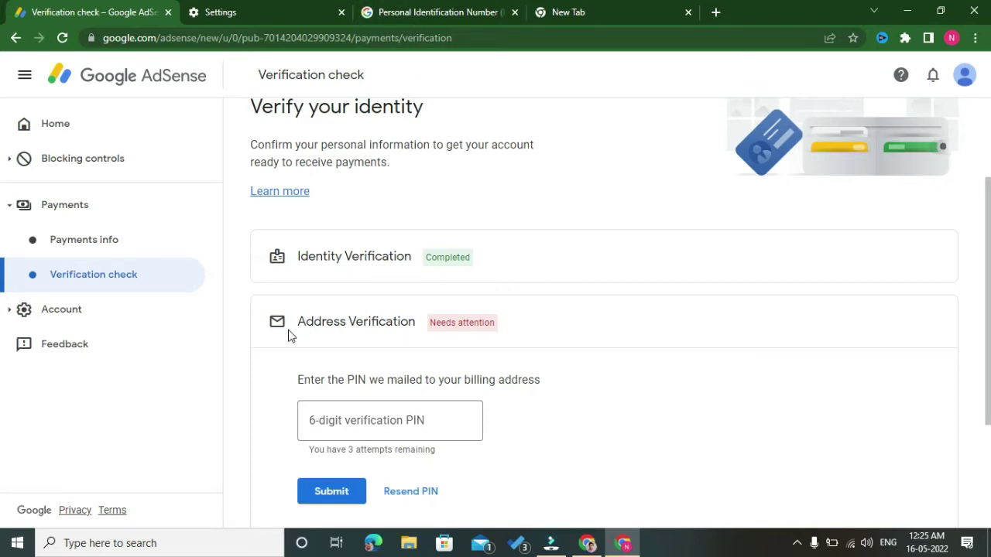
# - Highlight text on the AdSense Verification check page where Address Verification needs attention
pyautogui.moveTo(287, 335); pyautogui.dragTo(467, 333)
# - In a new tab, search Google for 'adsense pin troubleshooter' and open the AdSense PIN Troubleshooter
pyautogui.click(597, 329)
pyautogui.click(641, 14)
pyautogui.click(604, 40)
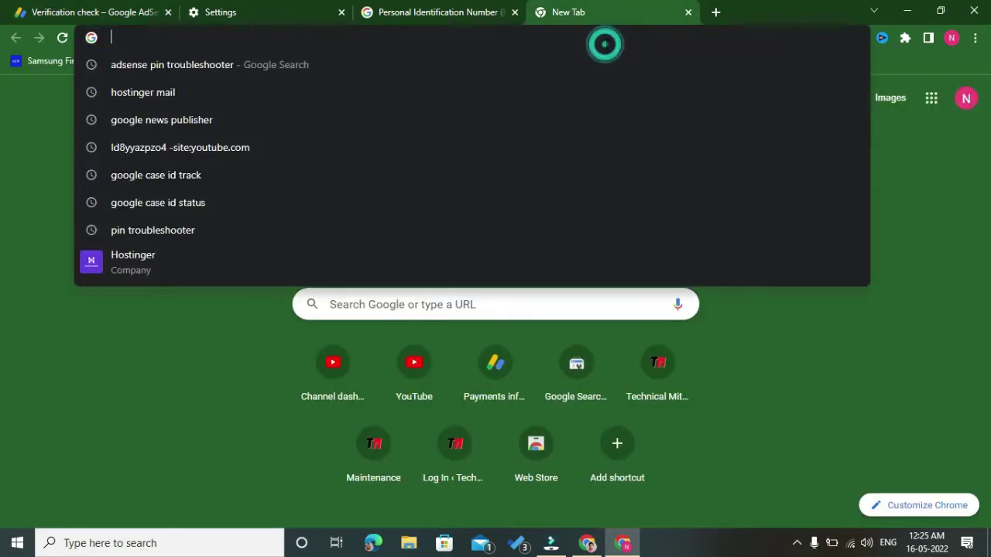
pyautogui.press('Down')
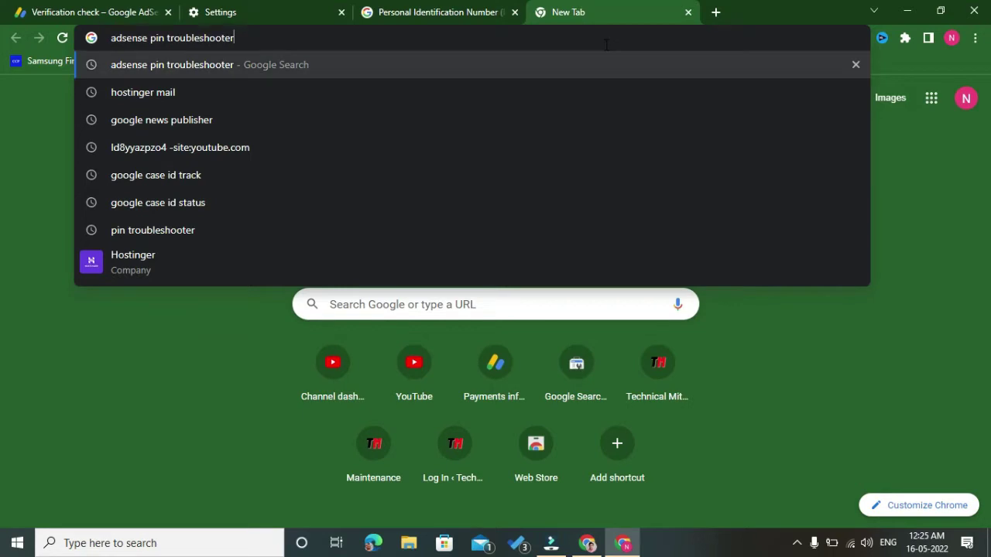
pyautogui.press('Return')
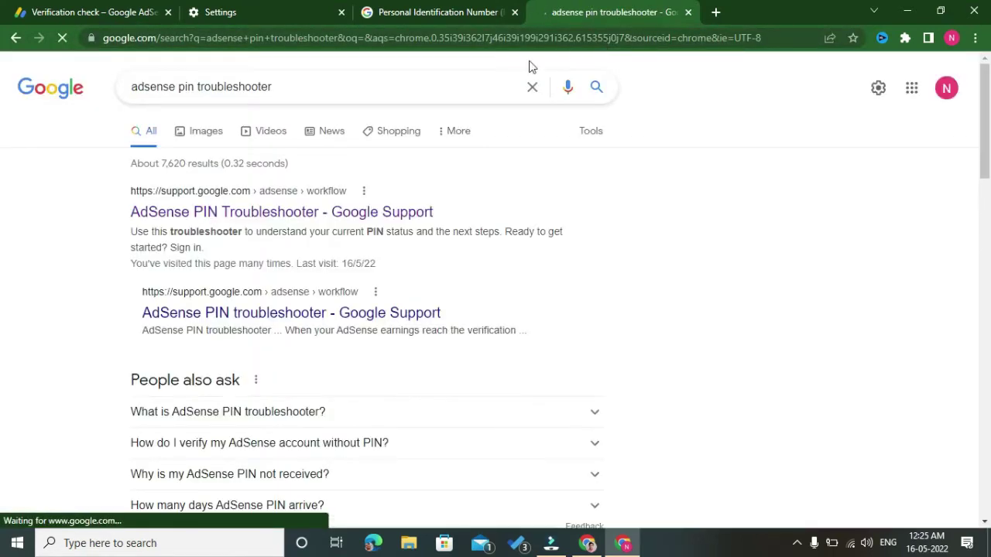
pyautogui.click(326, 217)
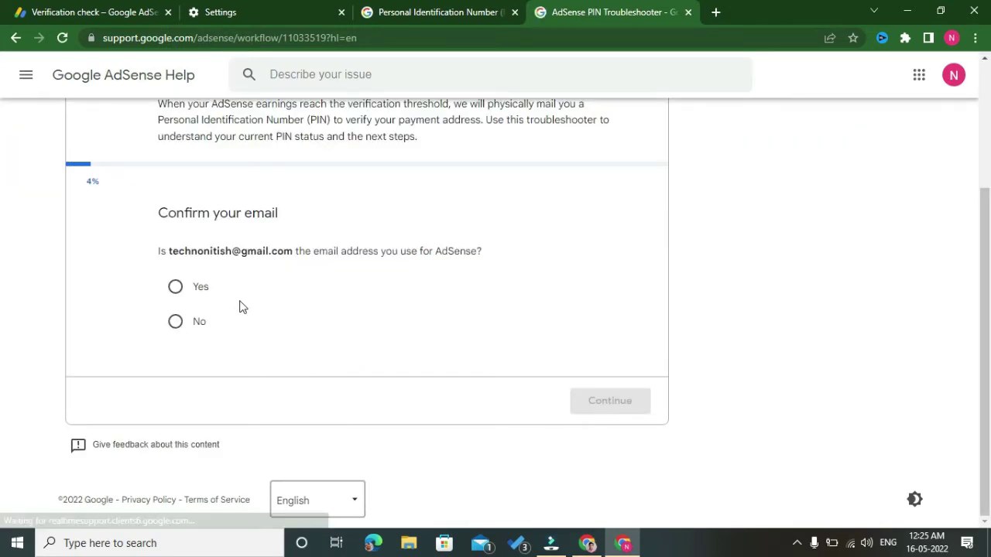
# - Confirm the shown email is the AdSense account and answer 'No, I have not received my PIN'
pyautogui.click(173, 289)
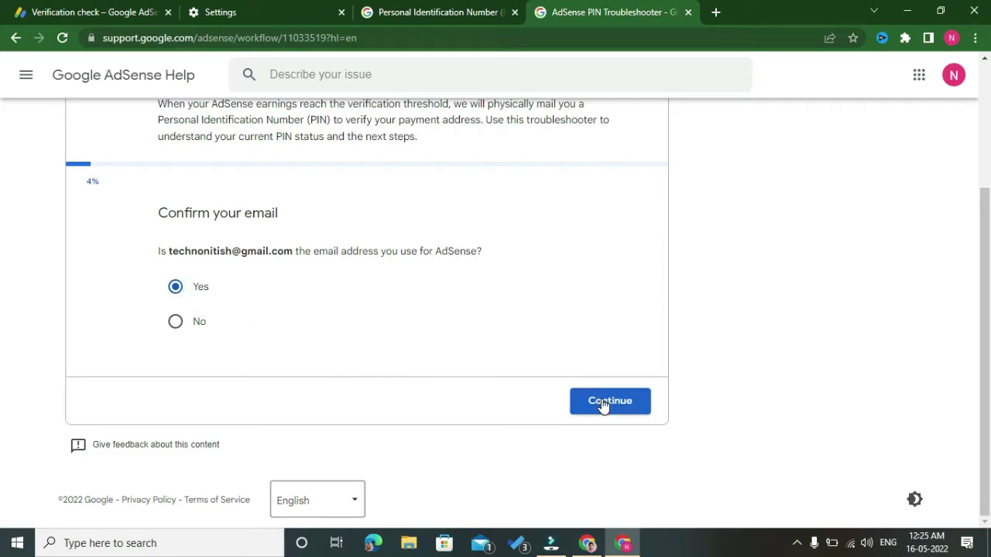
pyautogui.click(603, 406)
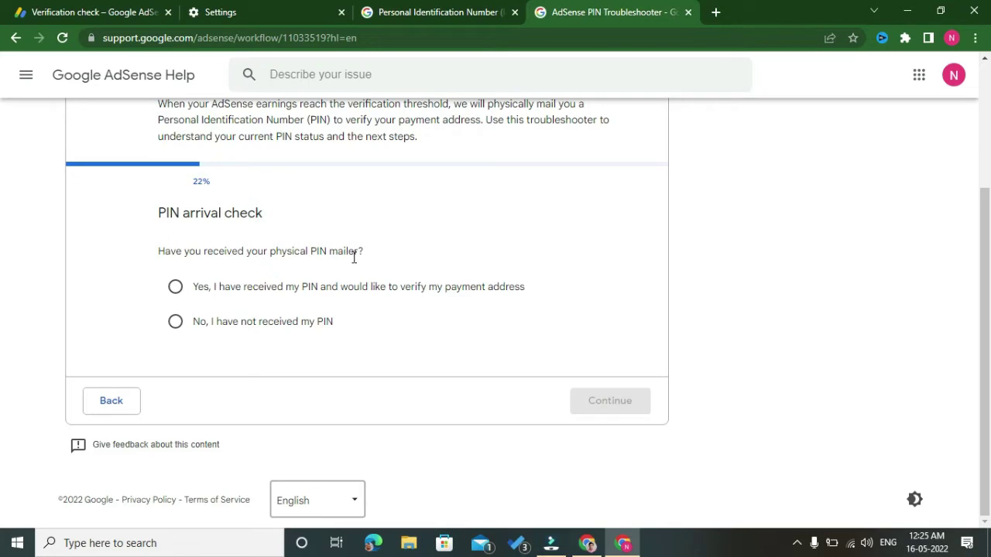
pyautogui.moveTo(200, 330); pyautogui.dragTo(248, 339)
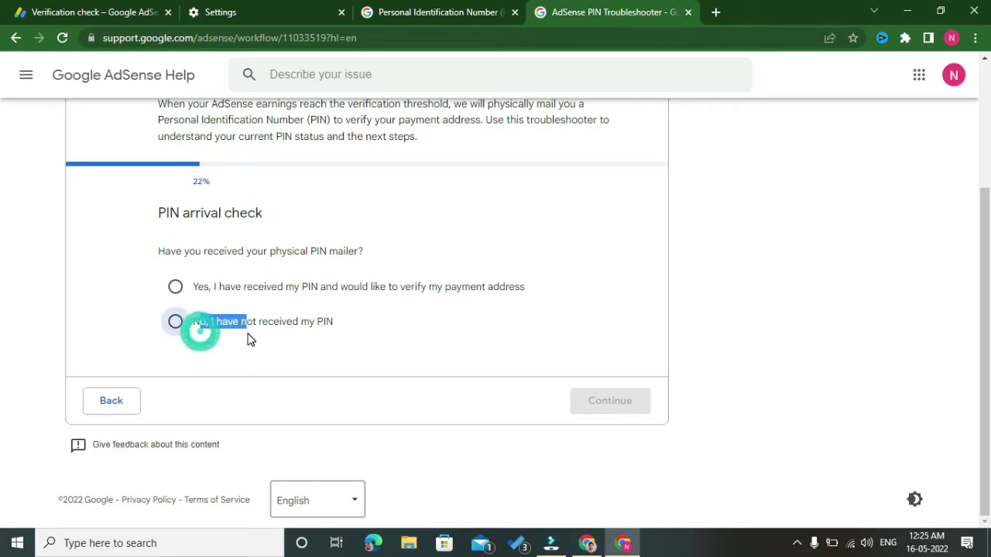
pyautogui.click(176, 329)
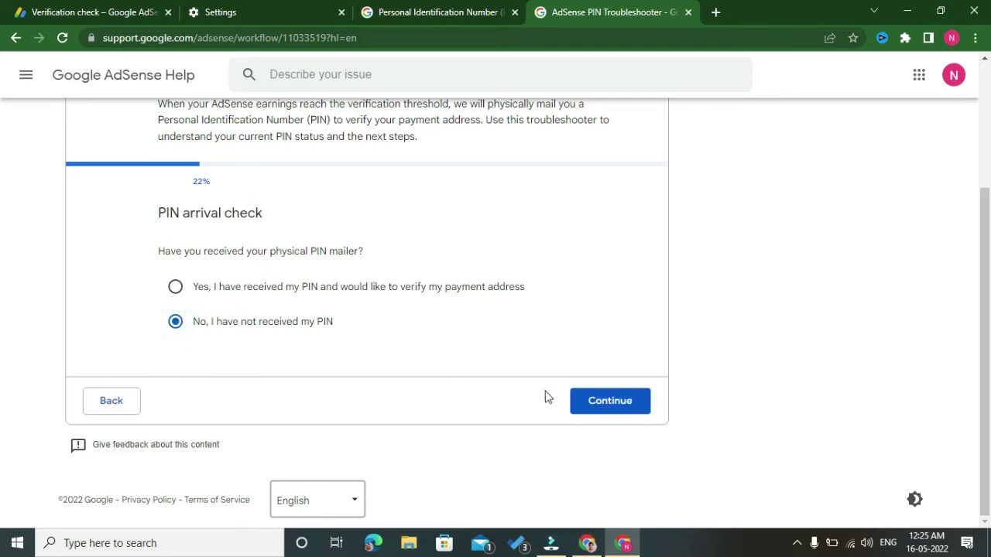
pyautogui.click(609, 403)
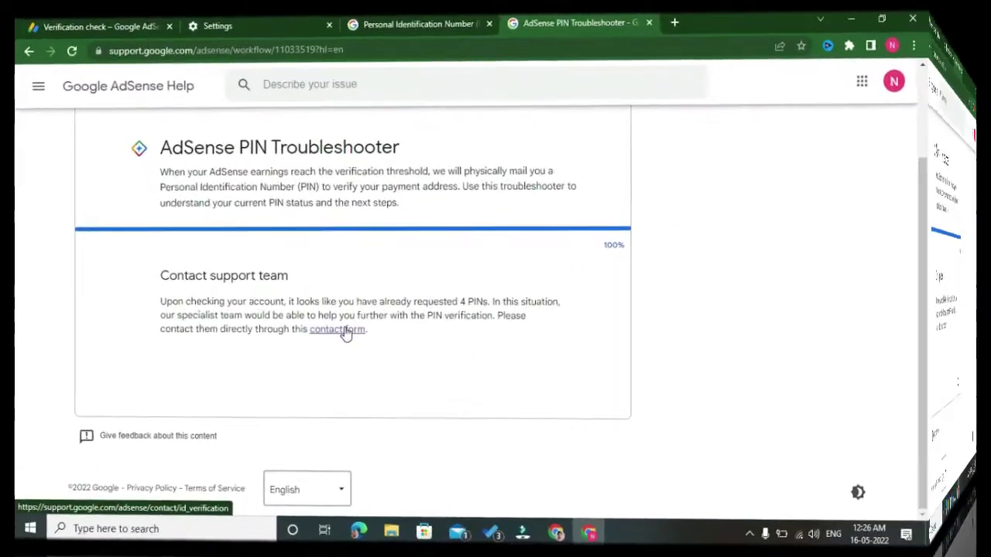
# - Open the PIN contact form from the troubleshooter's link and close its duplicate tab
pyautogui.click(290, 319)
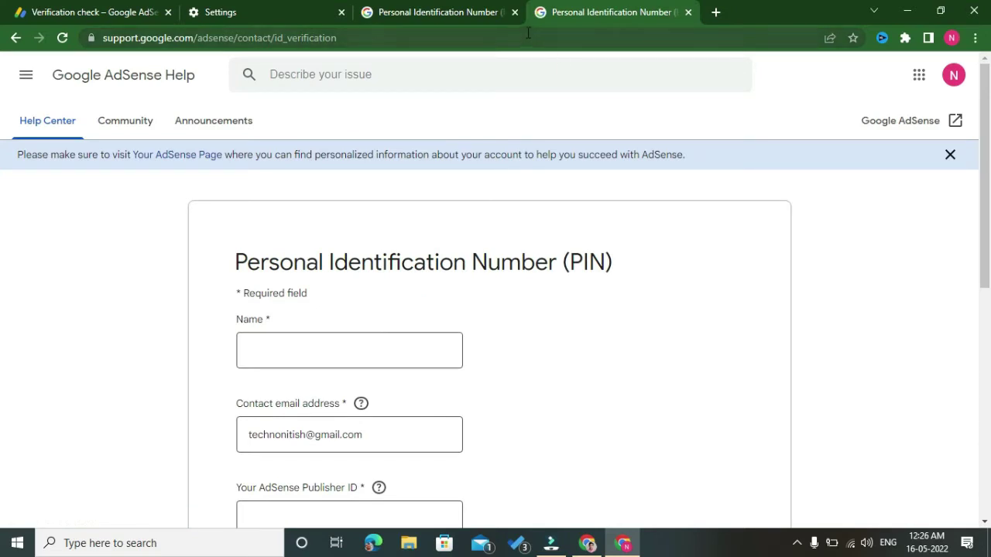
pyautogui.click(515, 12)
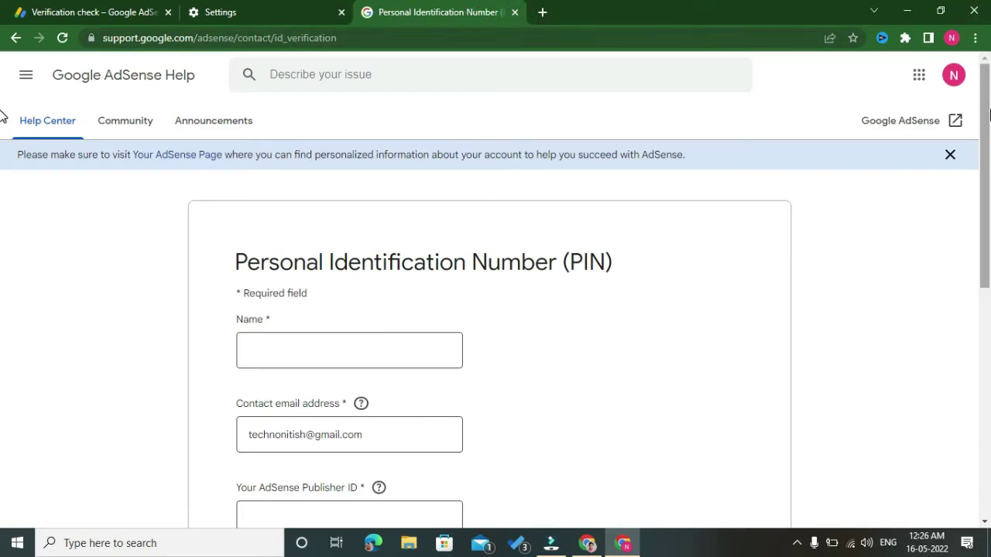
pyautogui.scroll(-1, 4, 155)
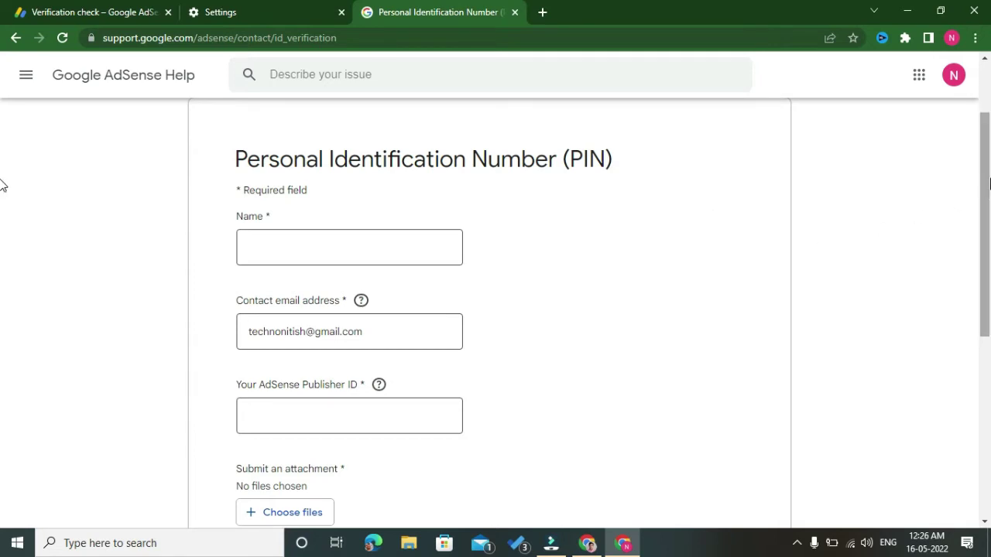
pyautogui.scroll(-1, 3, 237)
pyautogui.scroll(1, 2, 237)
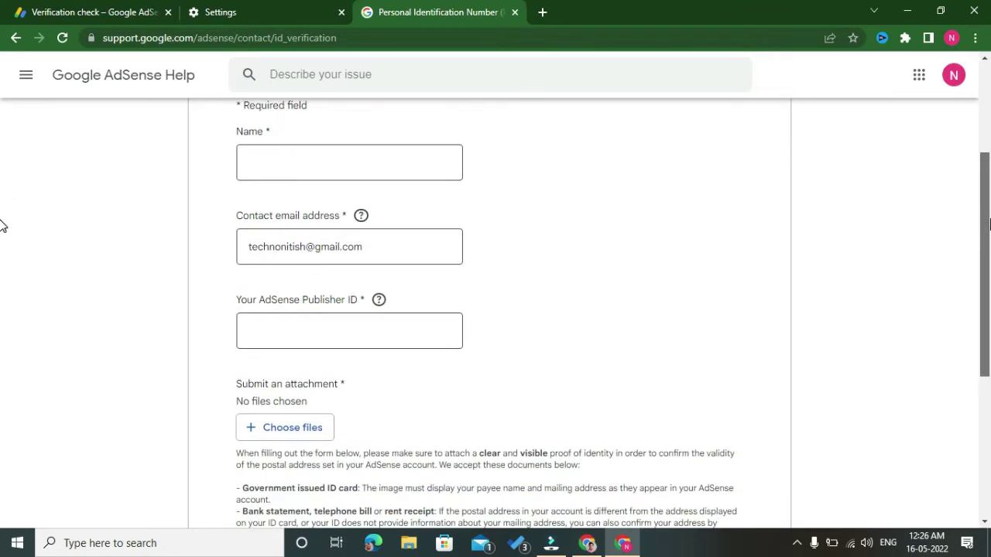
# - Check the form's Name field and its Government issued ID card attachment requirement
pyautogui.click(256, 166)
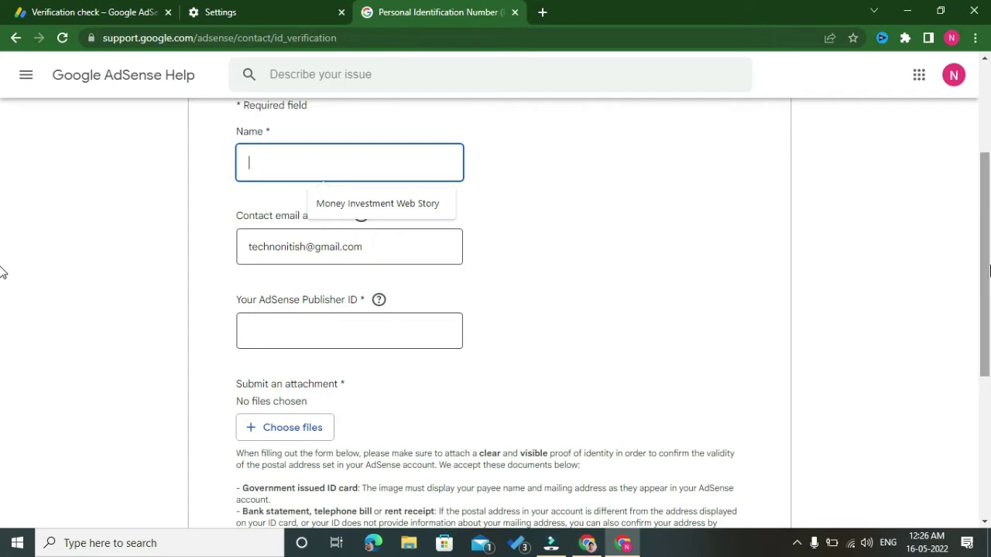
pyautogui.scroll(-3, 2, 267)
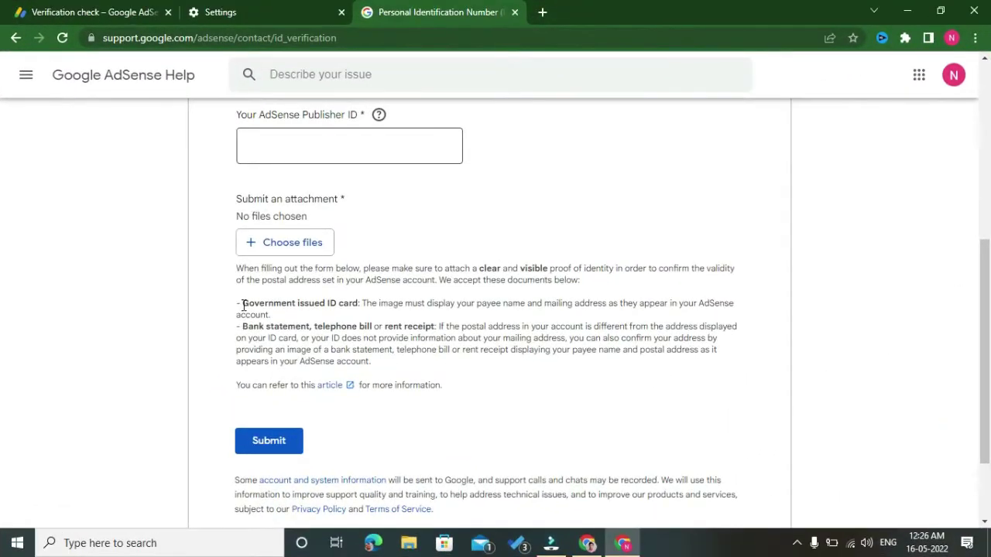
pyautogui.moveTo(241, 303); pyautogui.dragTo(346, 302)
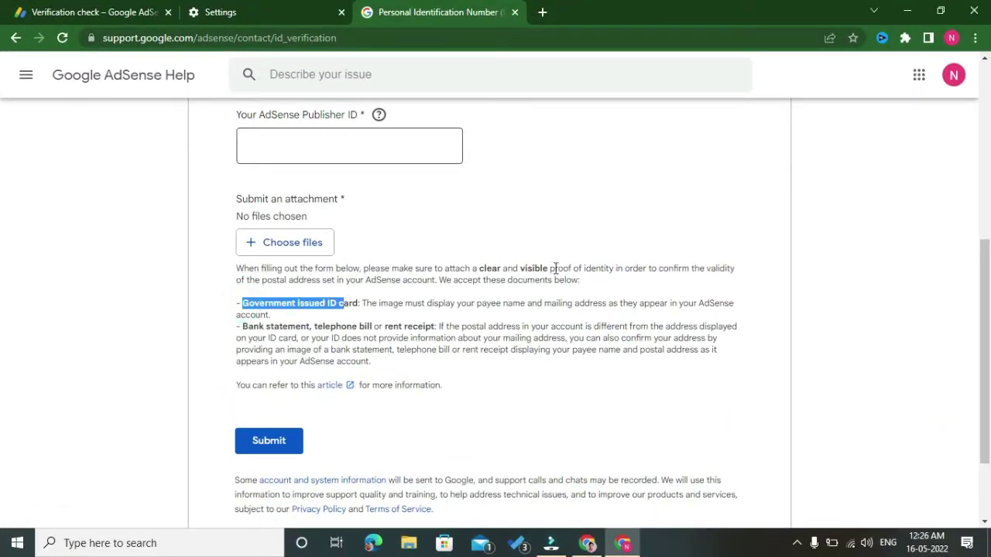
pyautogui.click(604, 254)
pyautogui.click(974, 38)
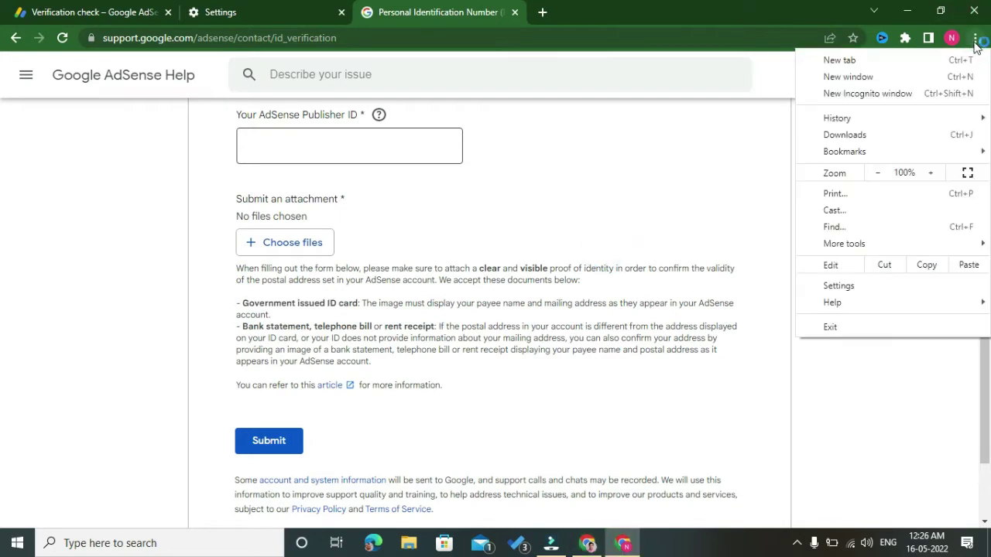
pyautogui.click(928, 175)
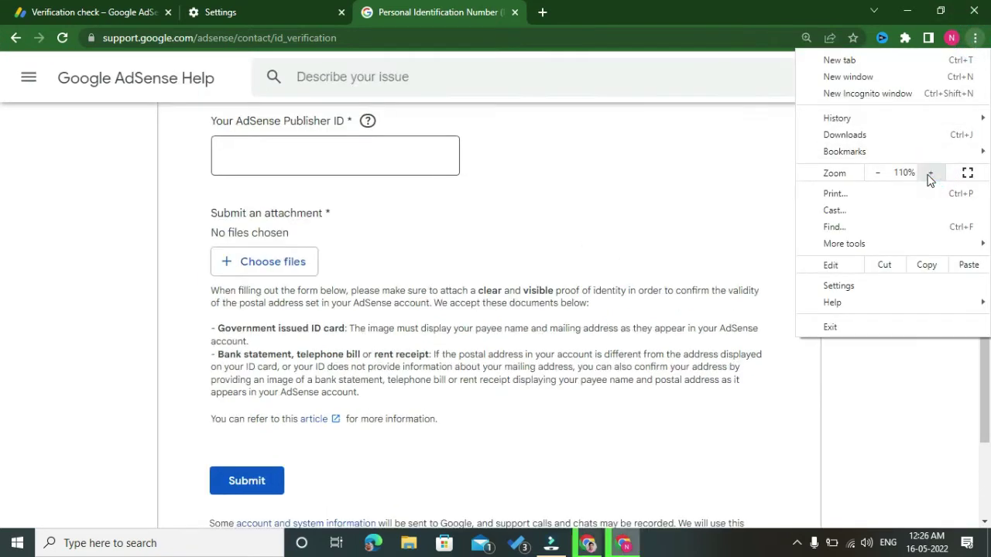
pyautogui.click(929, 175)
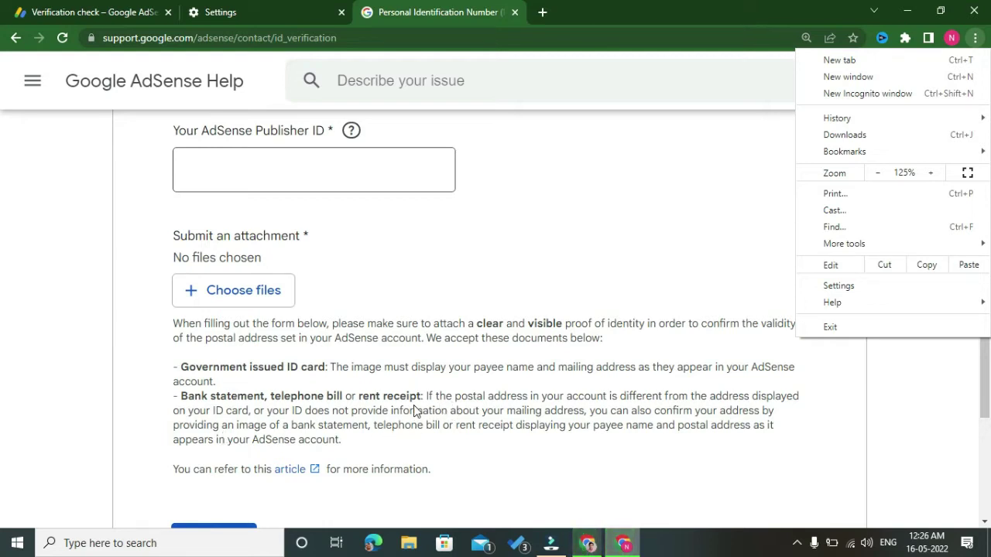
pyautogui.click(882, 174)
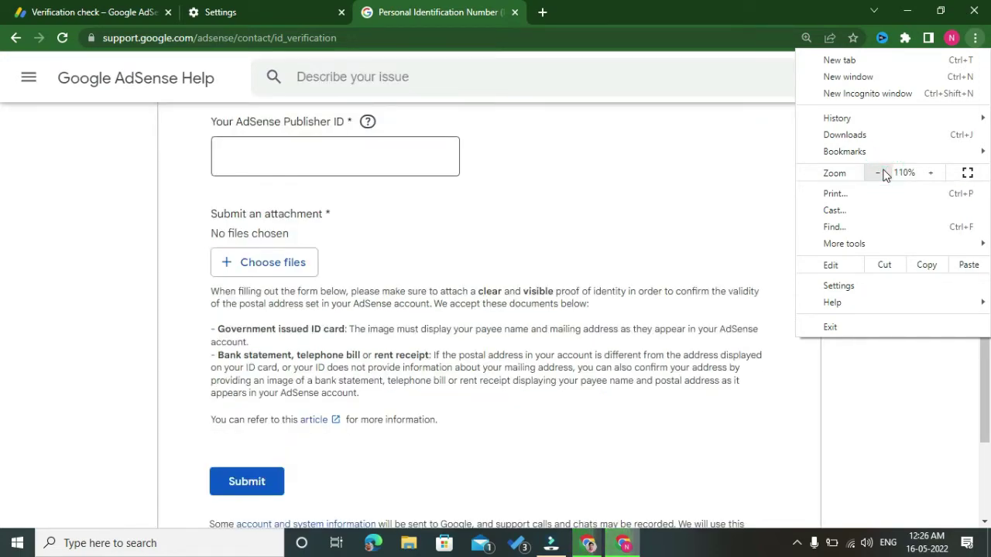
pyautogui.click(882, 173)
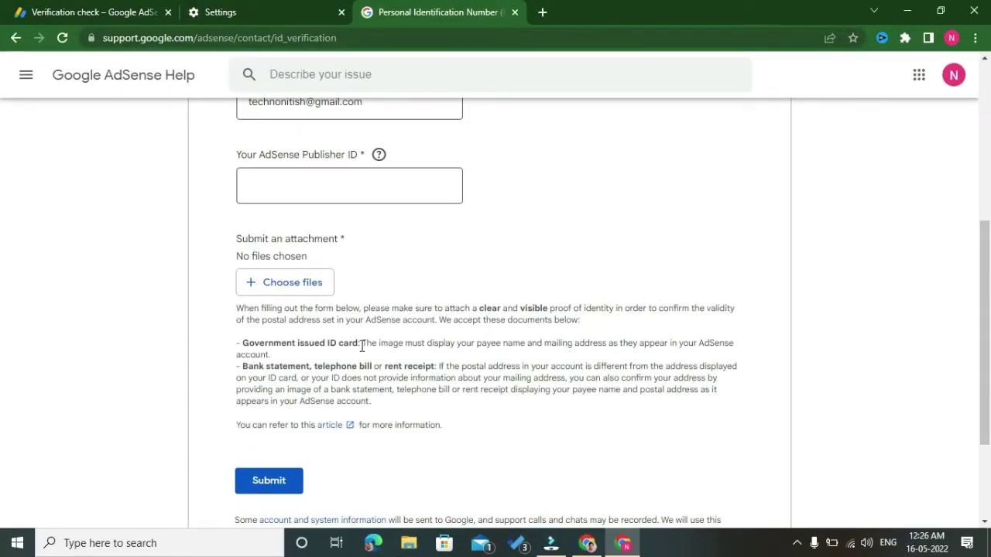
pyautogui.click(588, 545)
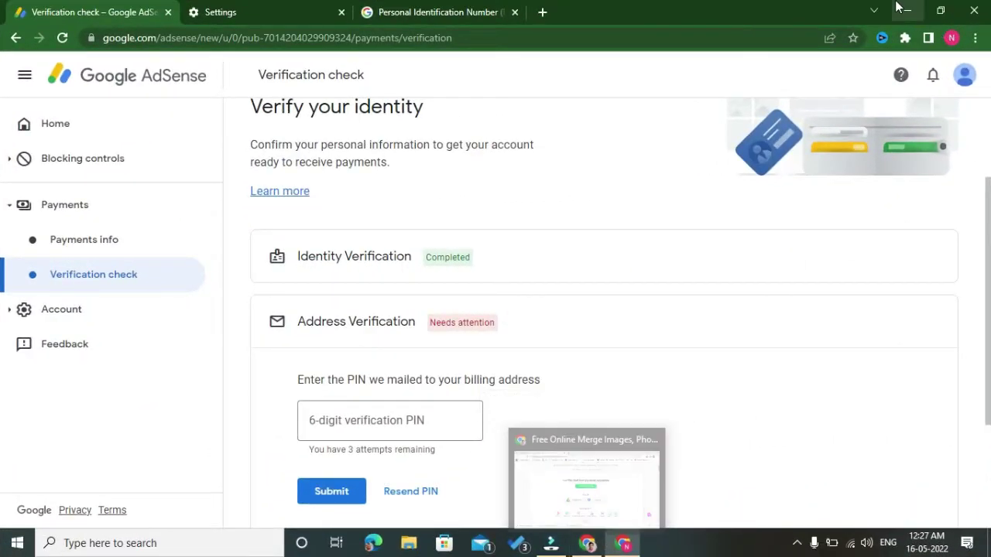
# - Minimize both Chrome windows so the Windows desktop shows
pyautogui.click(815, 24)
pyautogui.click(906, 8)
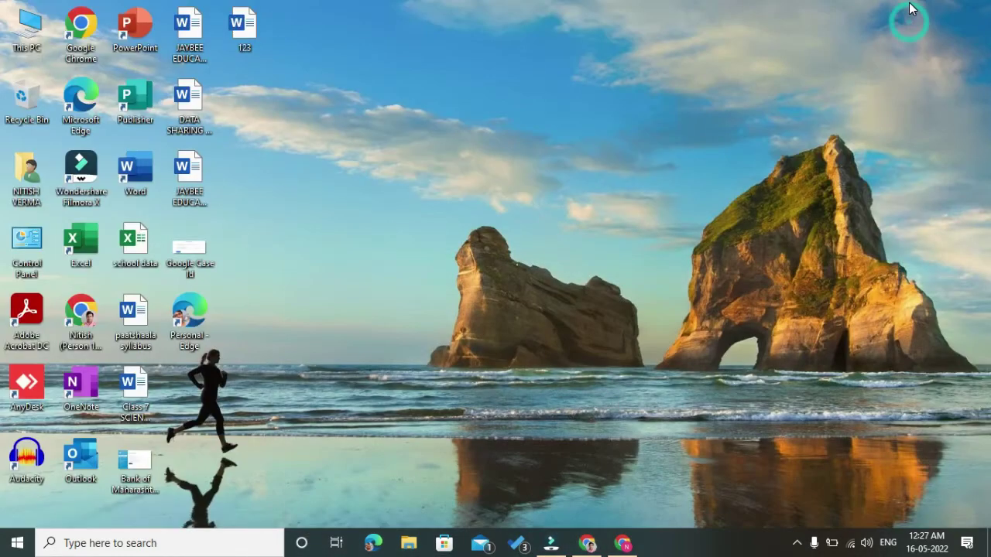
# - Open This PC maximized and go to the Downloads folder
pyautogui.doubleClick(31, 41)
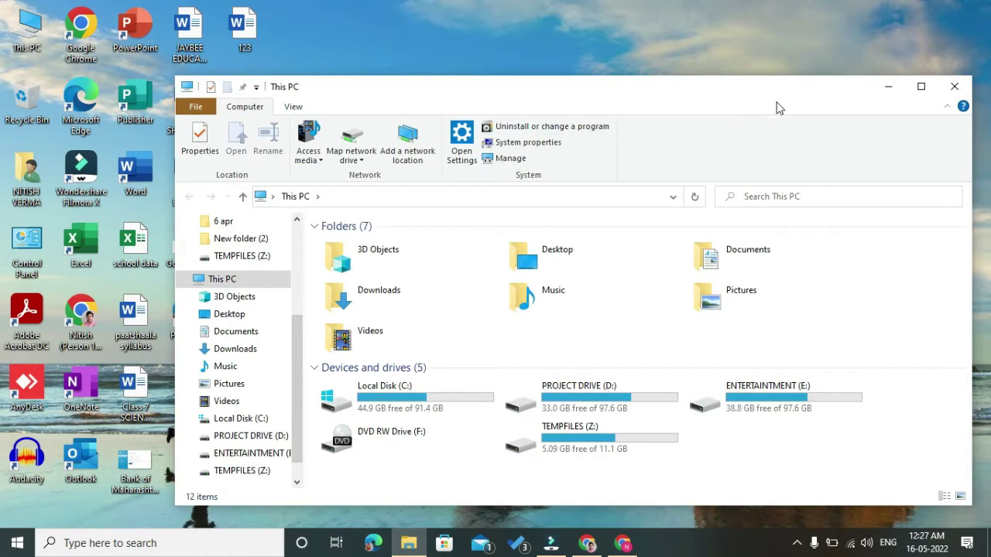
pyautogui.click(921, 87)
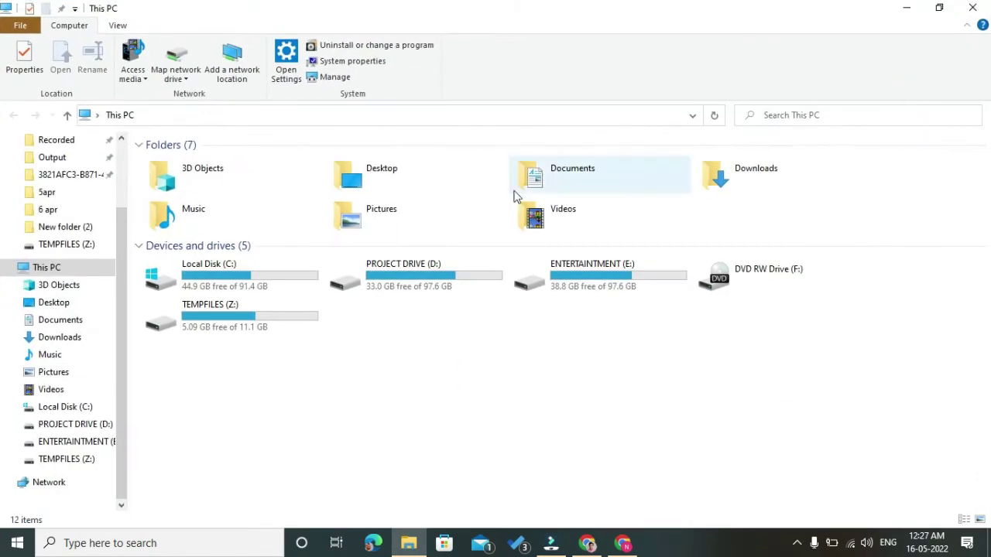
pyautogui.scroll(1, 118, 254)
pyautogui.scroll(2, 124, 253)
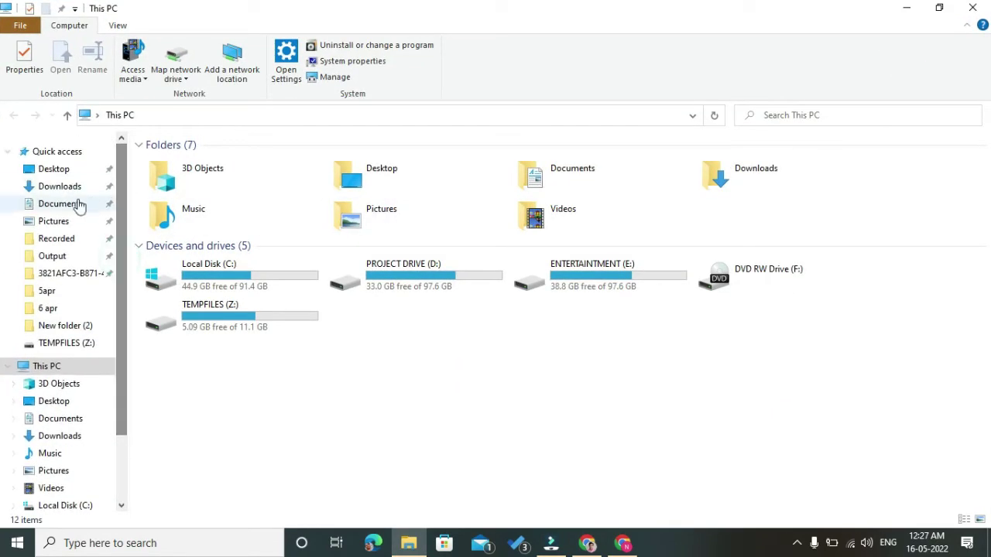
pyautogui.click(62, 189)
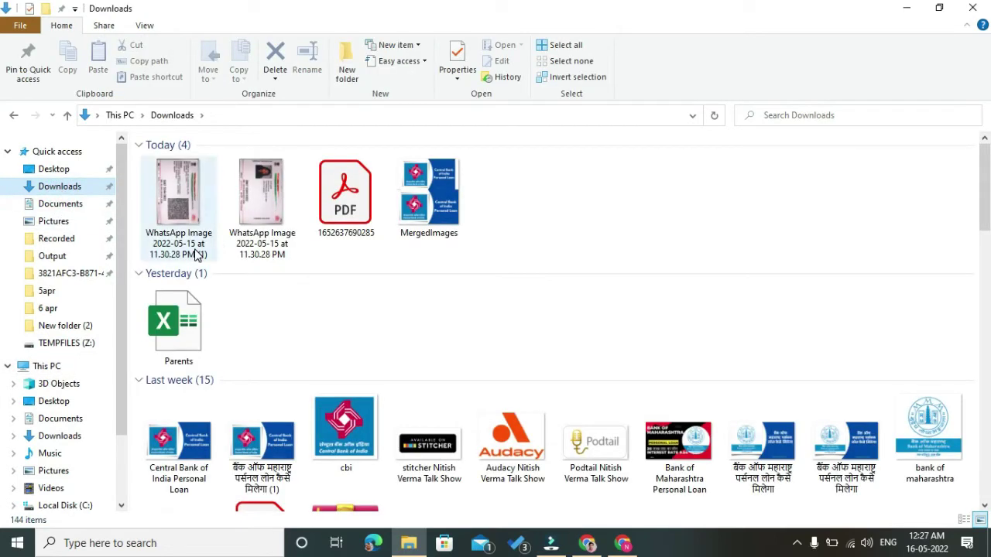
# - Rename one WhatsApp image in Downloads to 'aadhar front'
pyautogui.doubleClick(246, 255)
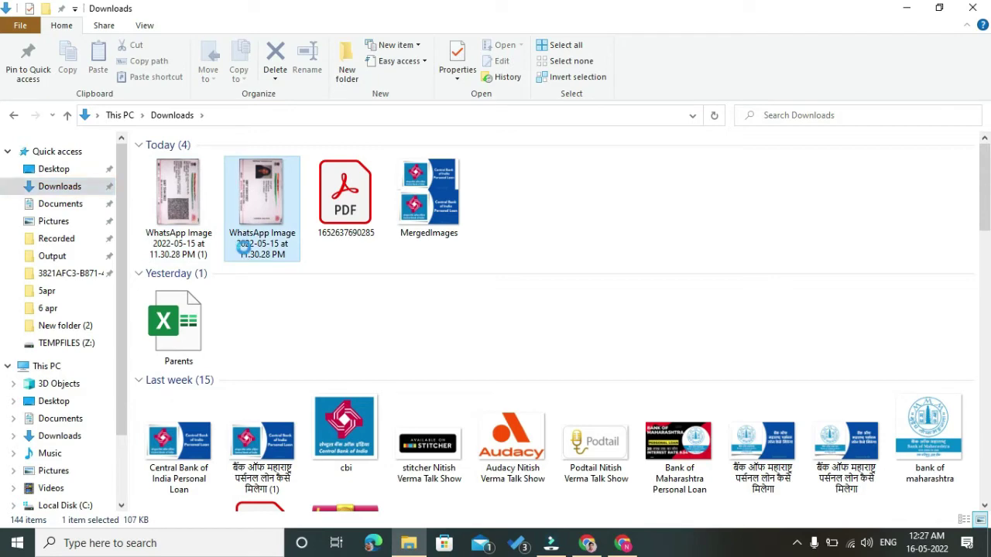
pyautogui.rightClick(245, 252)
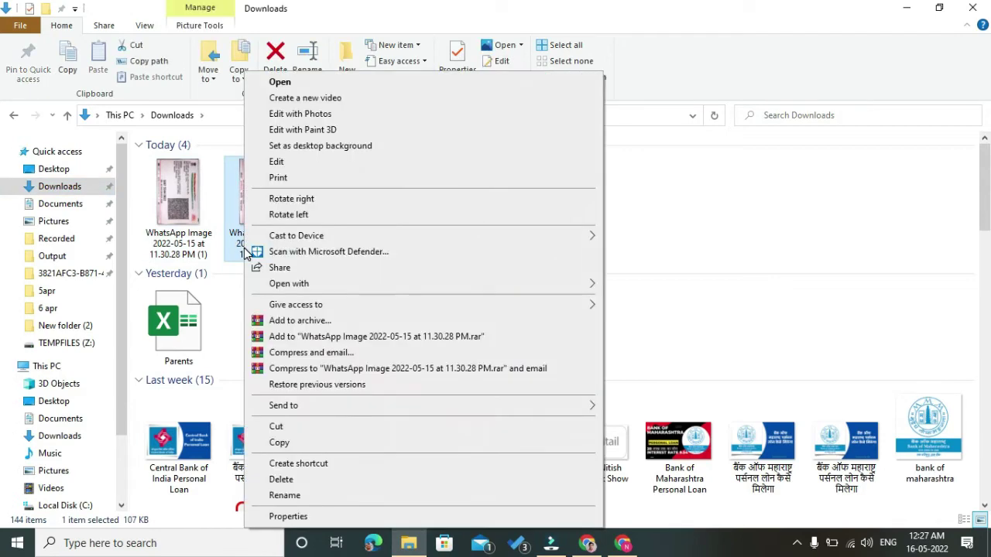
pyautogui.press('Escape')
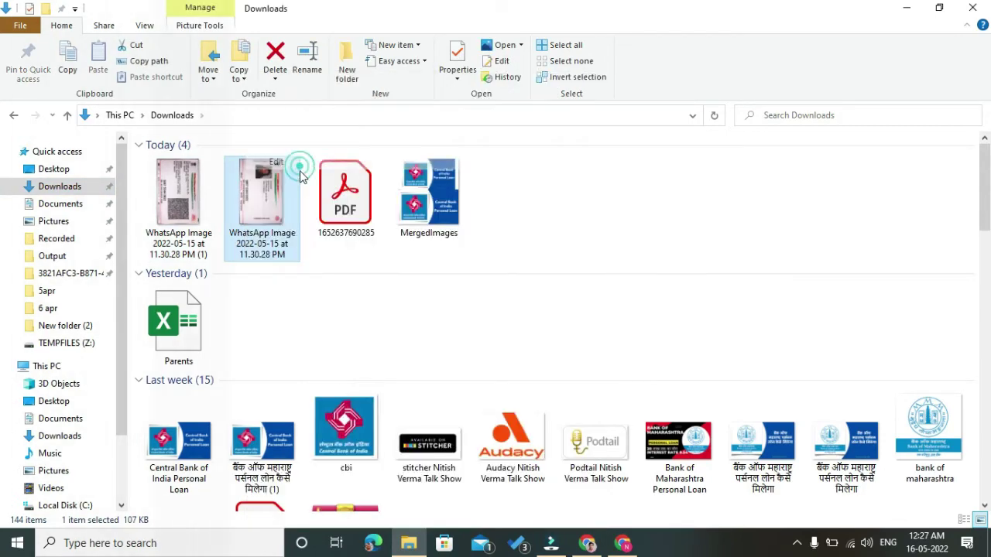
pyautogui.rightClick(288, 209)
pyautogui.click(327, 496)
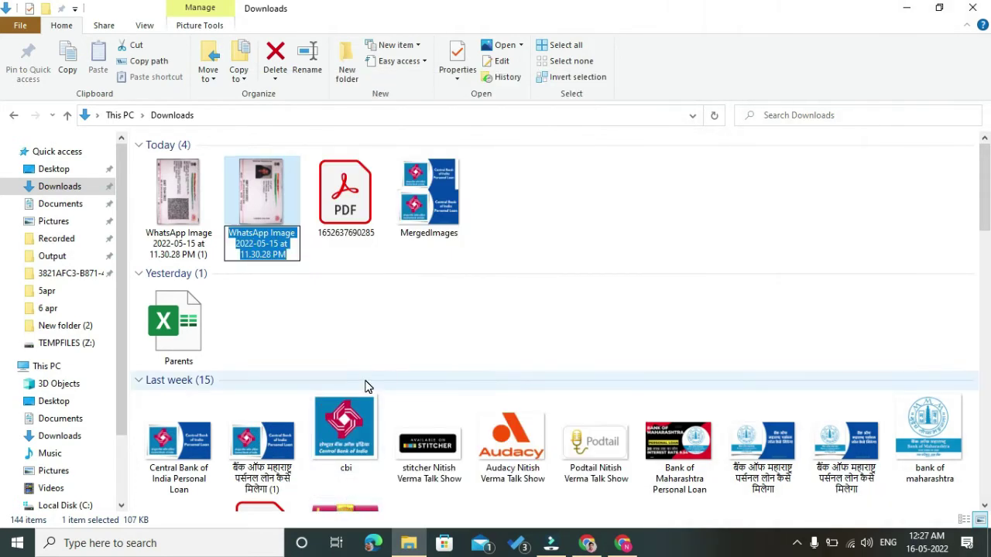
pyautogui.write('aad')
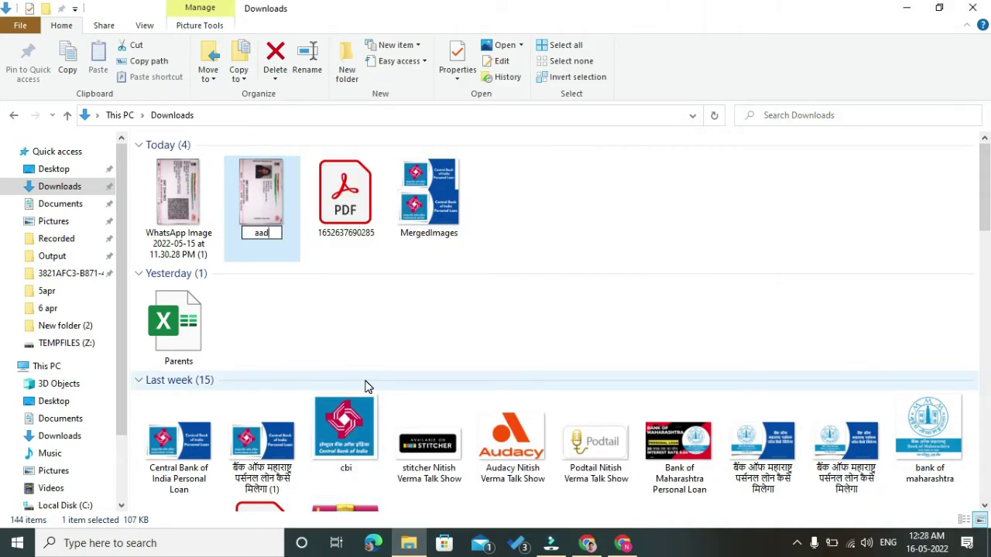
pyautogui.write('har front')
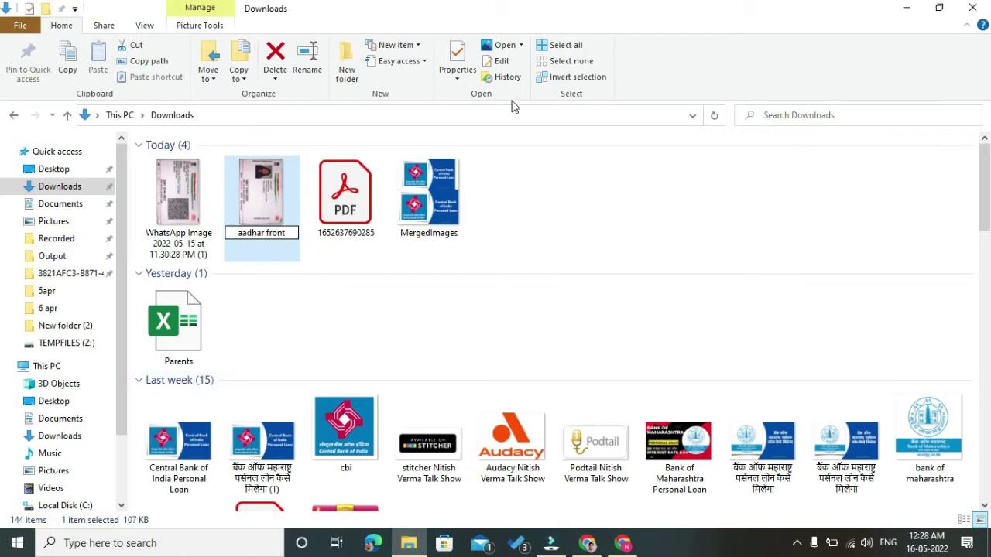
pyautogui.click(604, 192)
# - Rename the other WhatsApp image to 'aadhar back' and bring the AdSense browser back
pyautogui.click(192, 249)
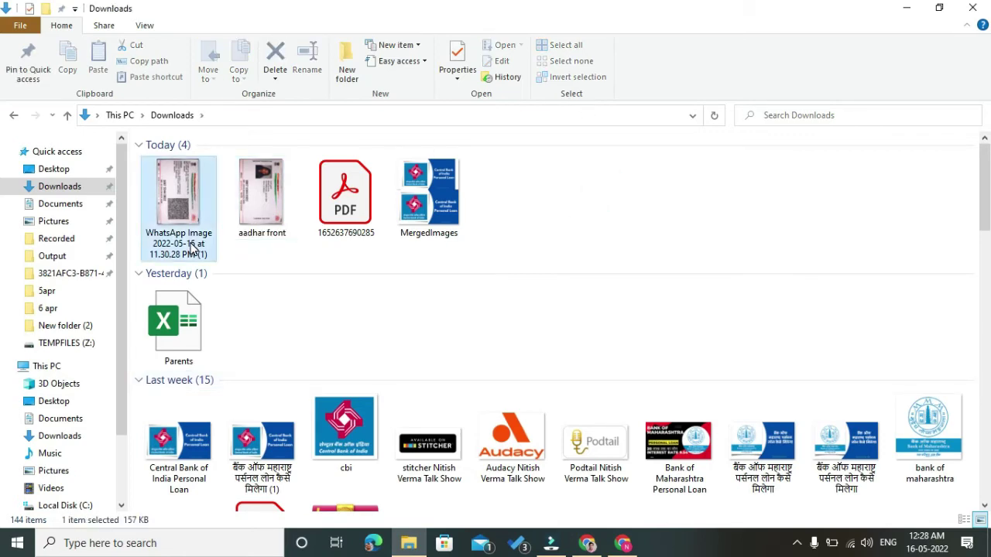
pyautogui.rightClick(191, 249)
pyautogui.click(226, 495)
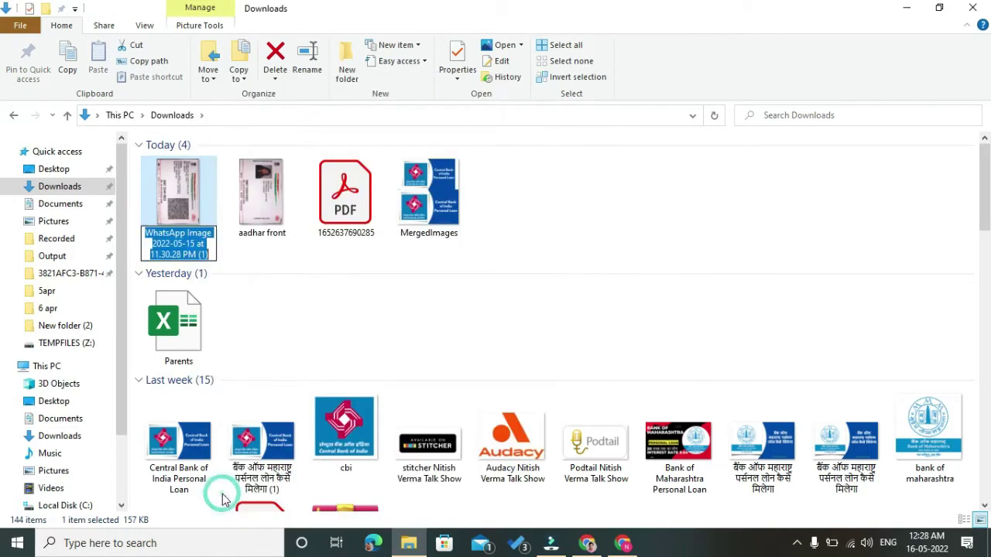
pyautogui.write('aad')
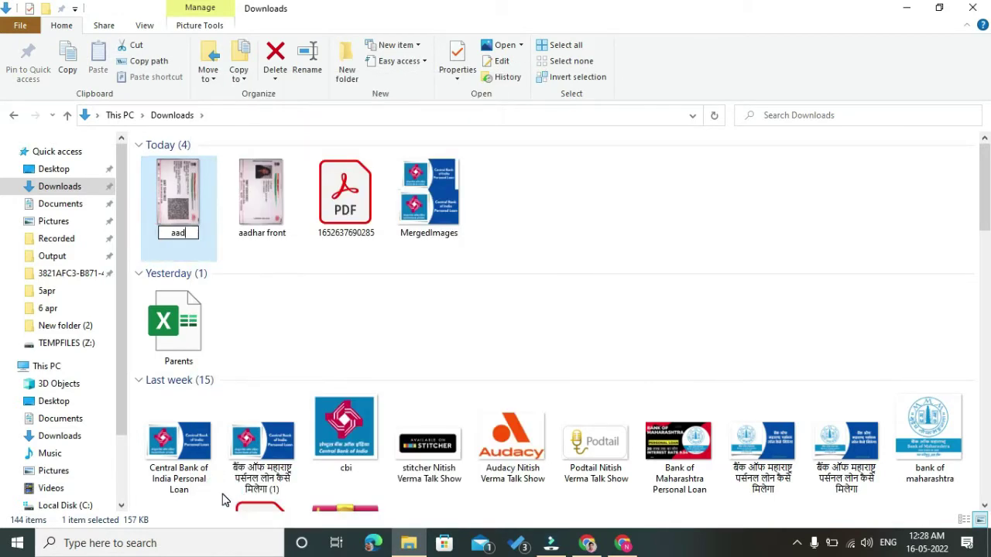
pyautogui.write('har back')
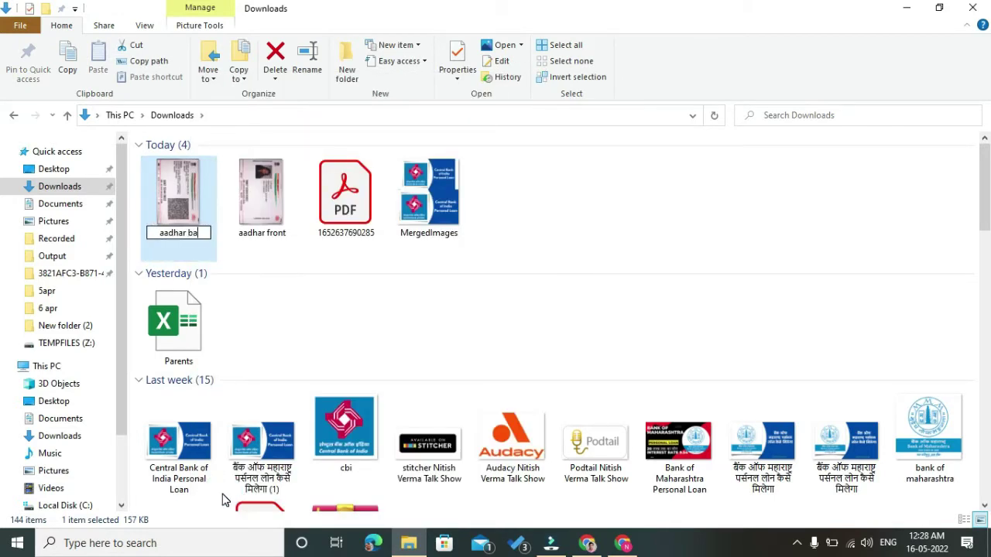
pyautogui.click(582, 237)
pyautogui.click(624, 544)
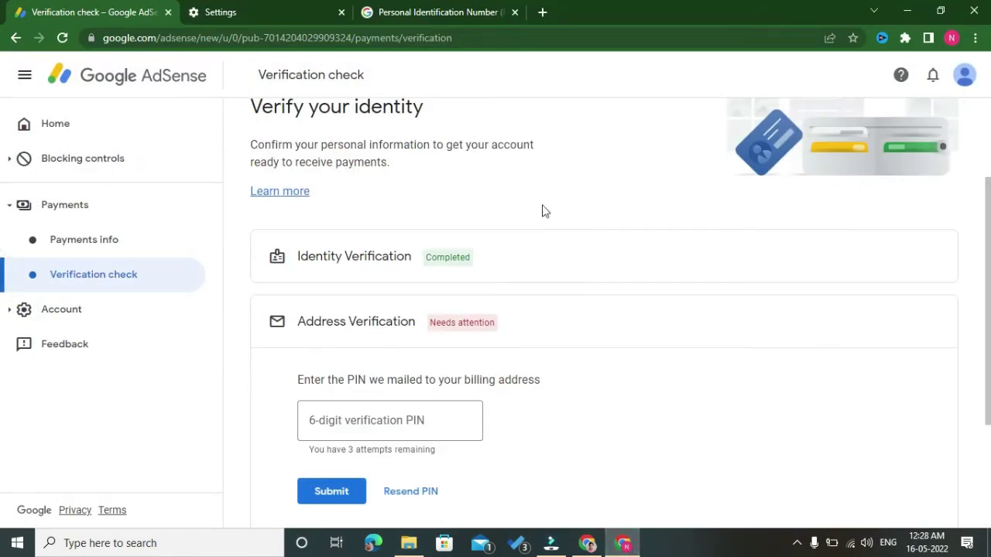
# - Attach aadhar back.jpeg and aadhar front.jpeg from Downloads as the form's proof of identity
pyautogui.click(421, 17)
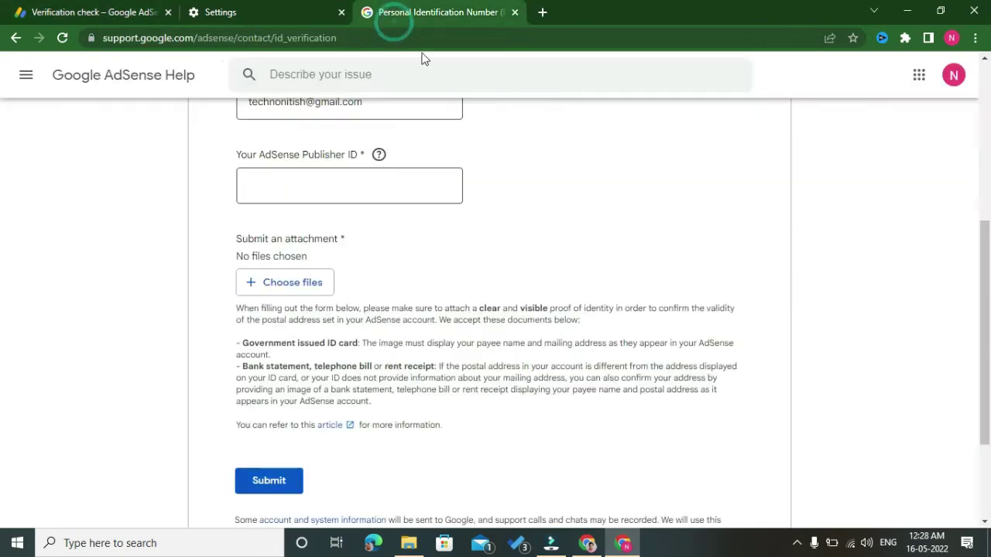
pyautogui.click(305, 286)
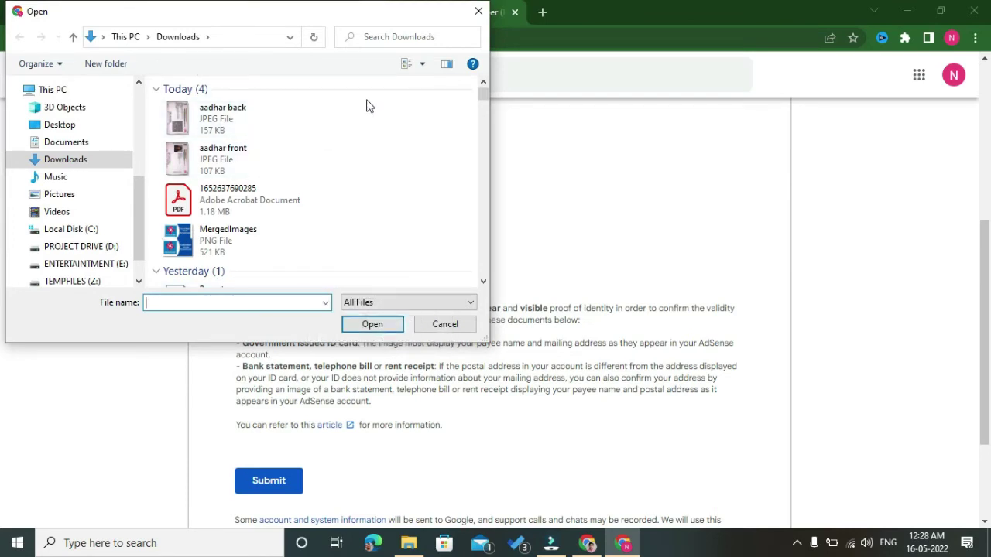
pyautogui.moveTo(367, 100); pyautogui.dragTo(249, 163)
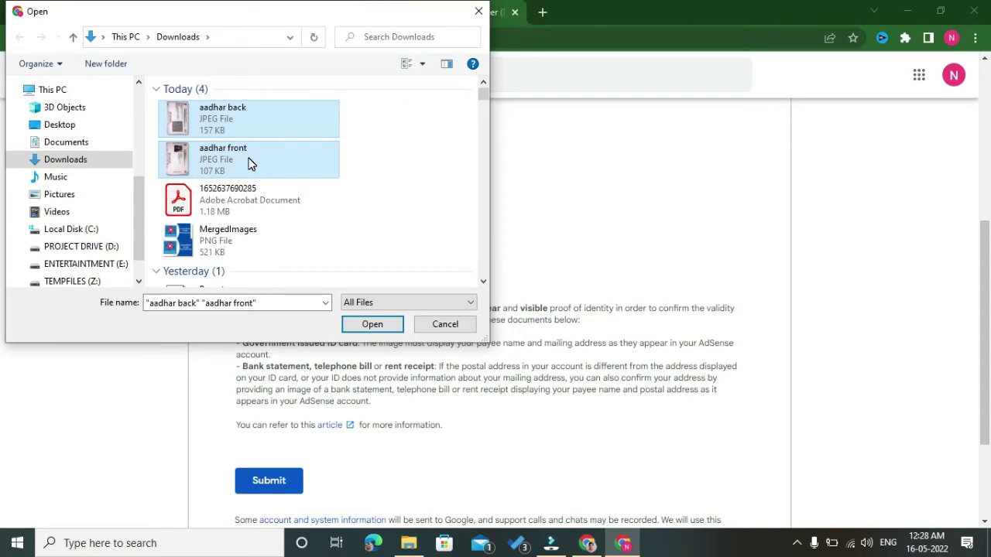
pyautogui.click(372, 325)
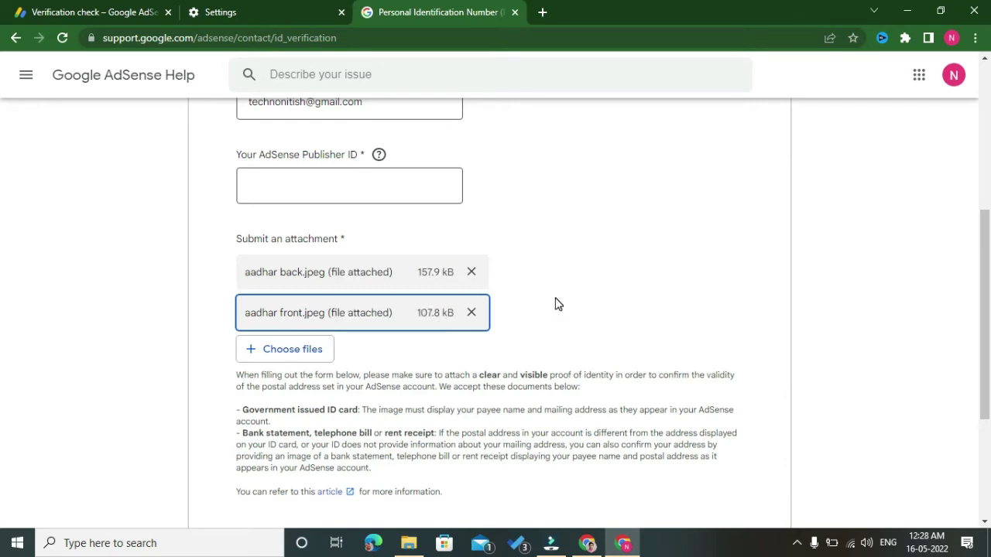
# - Enter the payee's full name in the PIN form's Name field, then switch to the Verification check tab
pyautogui.moveTo(986, 306); pyautogui.dragTo(988, 208)
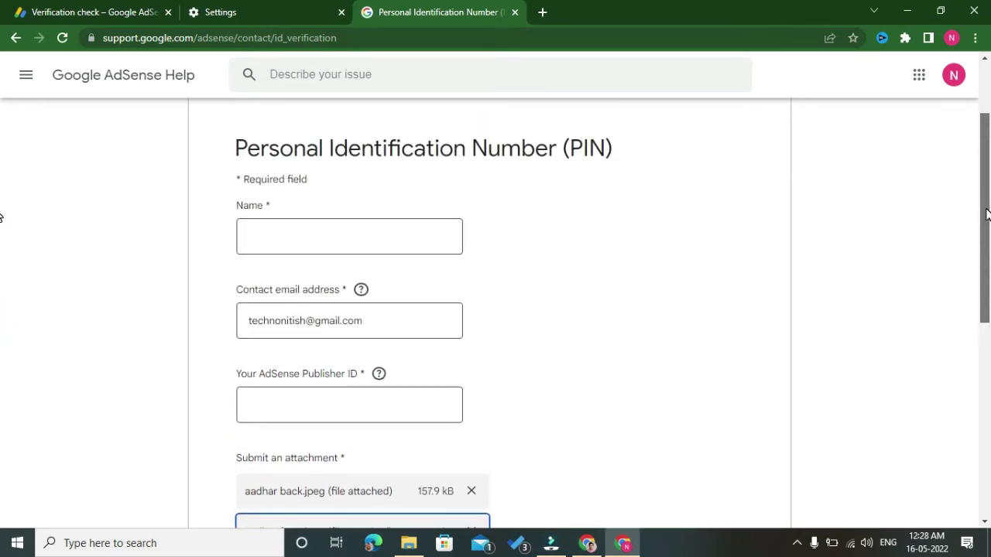
pyautogui.click(353, 232)
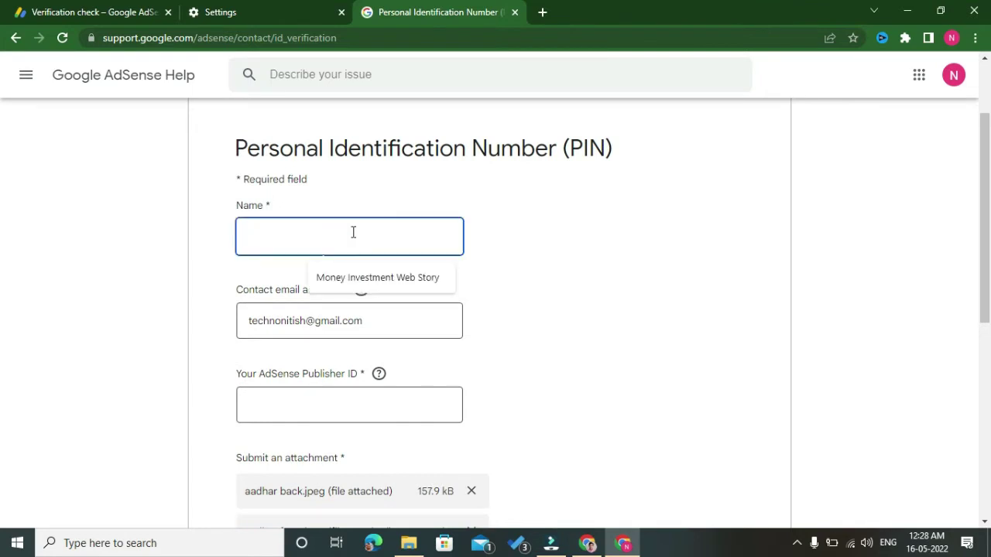
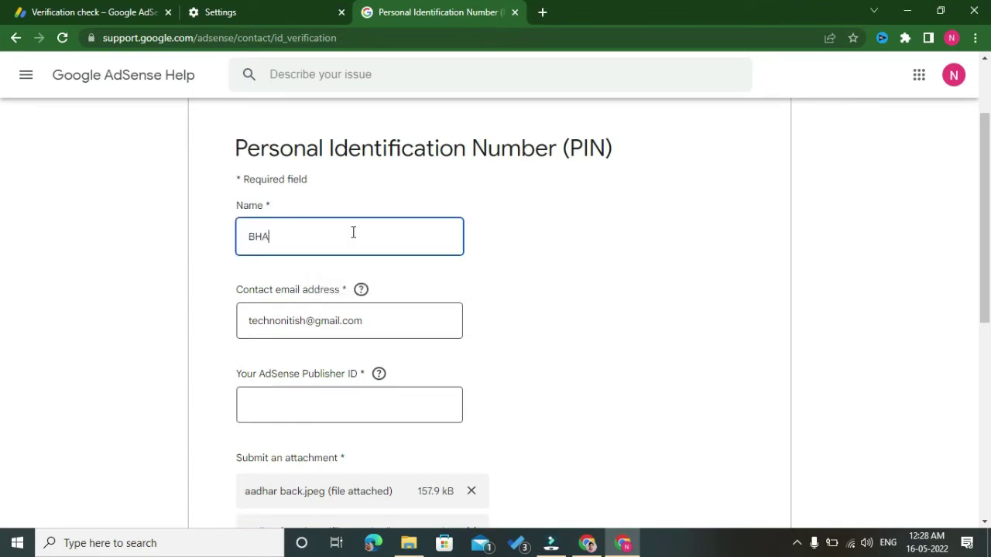
pyautogui.click(551, 261)
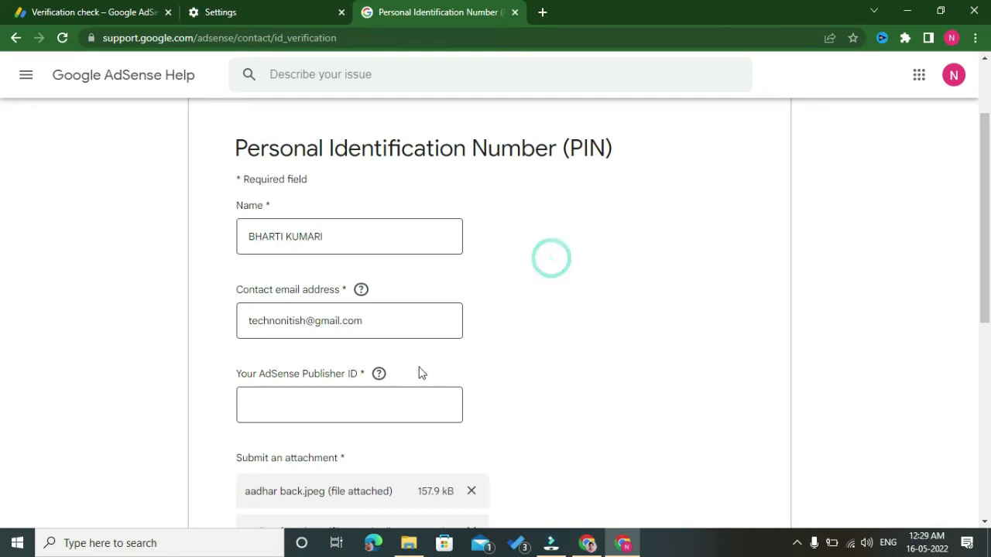
pyautogui.click(108, 11)
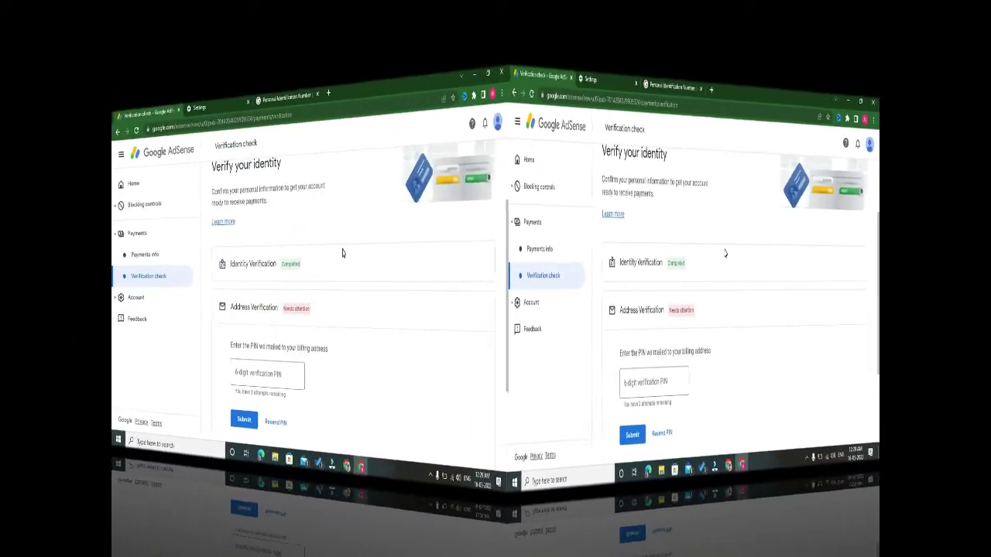
# - Copy the Publisher ID from AdSense's Account information page and go back to the PIN form
pyautogui.scroll(-2, 681, 391)
pyautogui.scroll(-1, 625, 411)
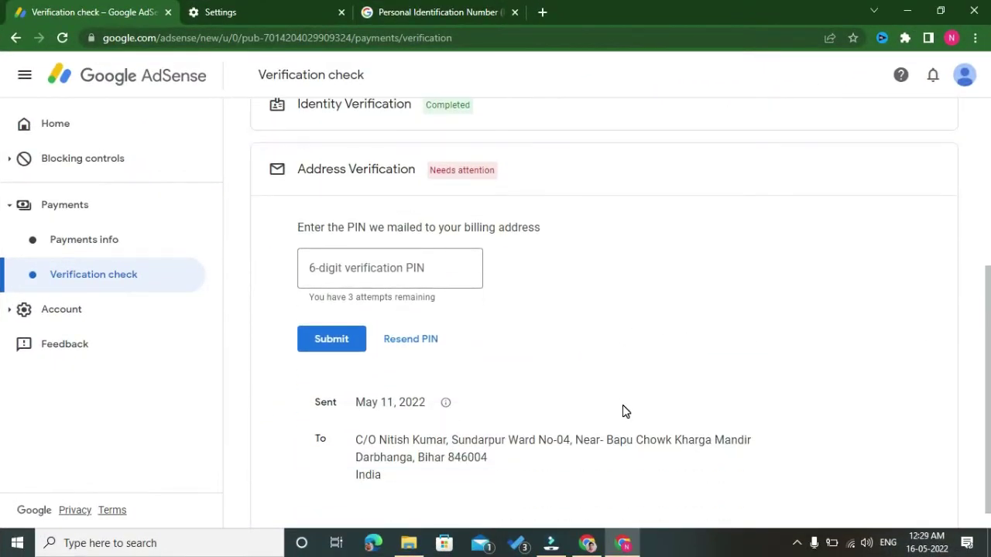
pyautogui.click(57, 317)
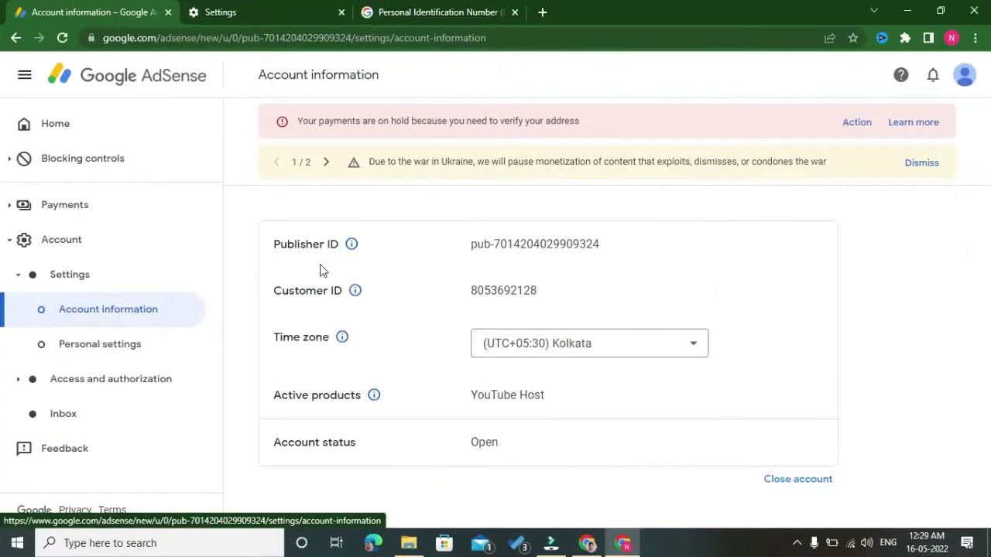
pyautogui.moveTo(469, 247); pyautogui.dragTo(592, 246)
pyautogui.rightClick(559, 246)
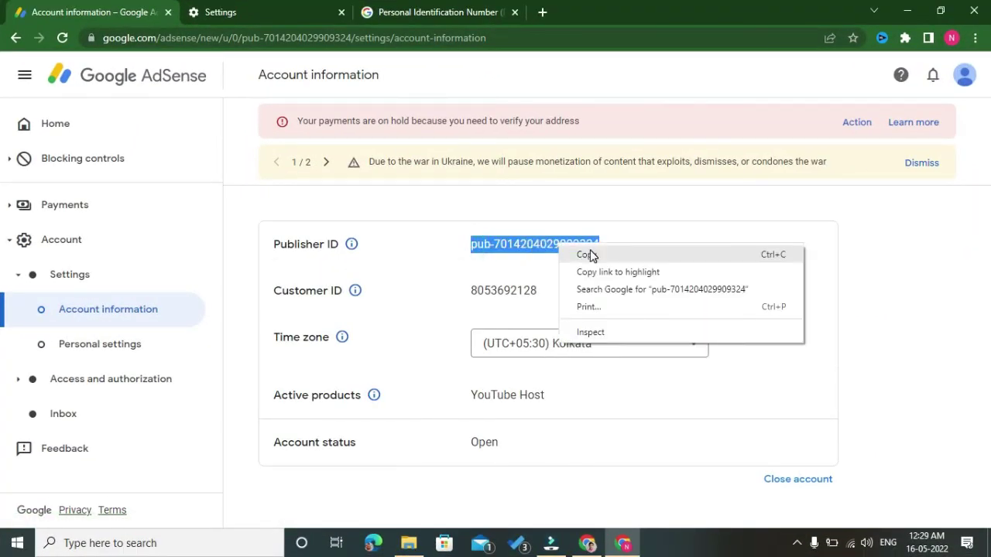
pyautogui.click(589, 255)
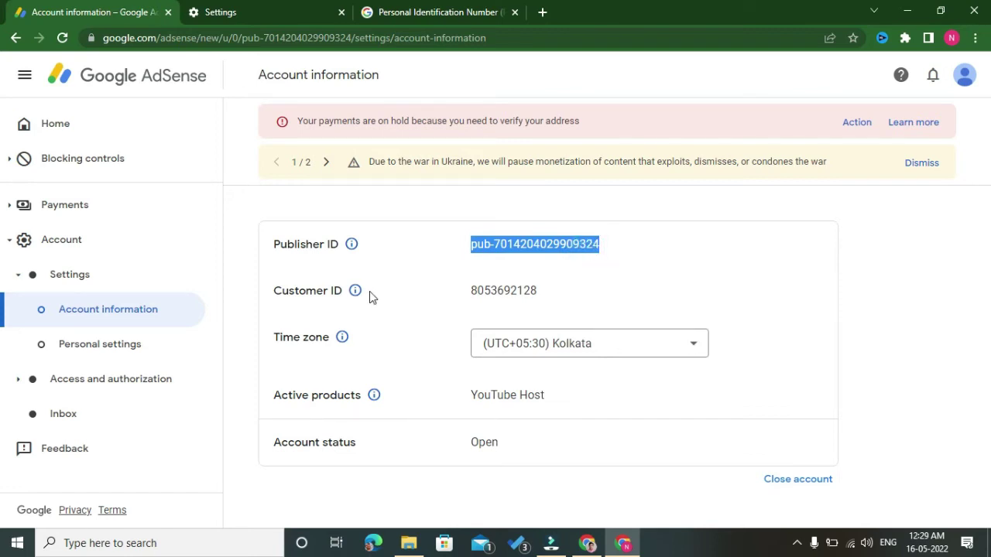
pyautogui.click(431, 9)
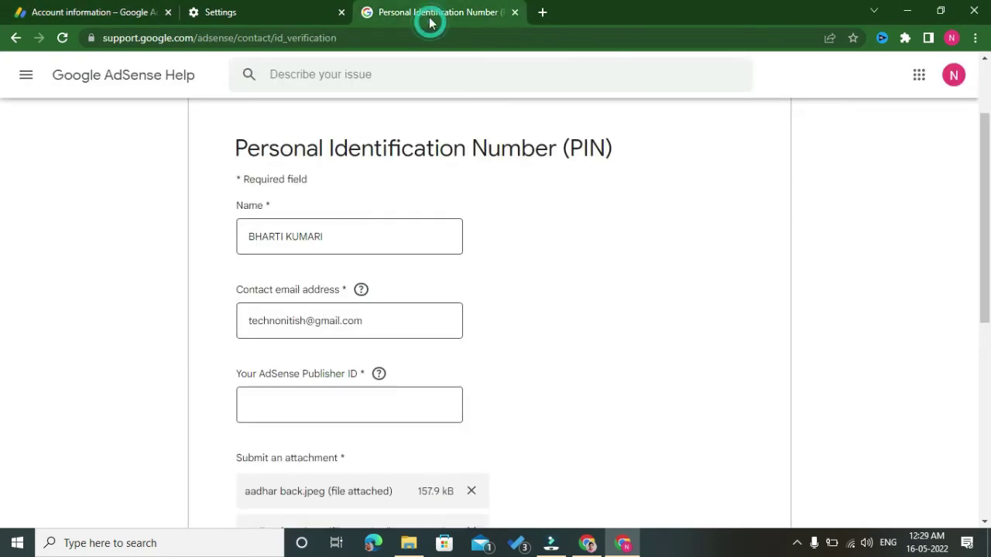
# - Paste the copied Publisher ID into the form and submit it
pyautogui.click(321, 397)
pyautogui.hotkey('ctrl', 'v')
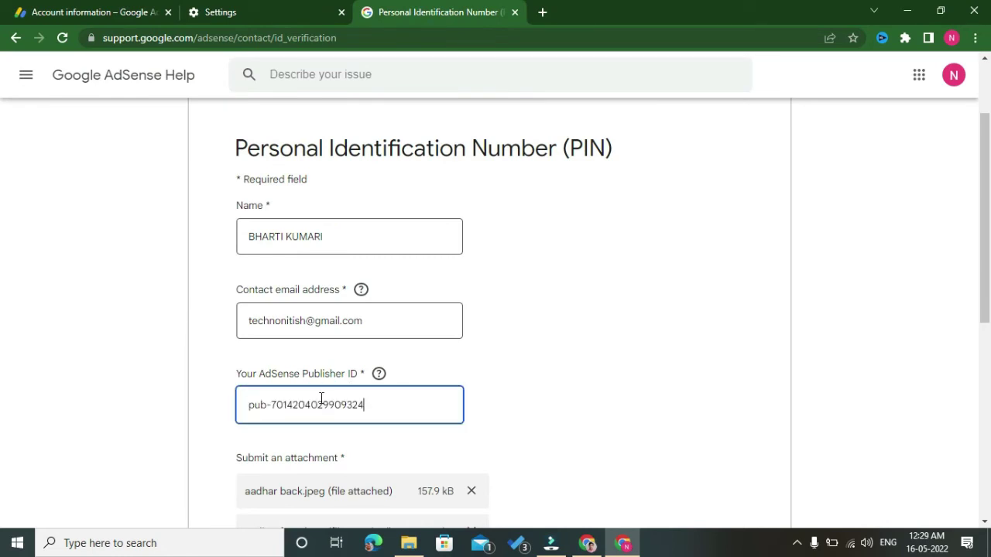
pyautogui.click(495, 416)
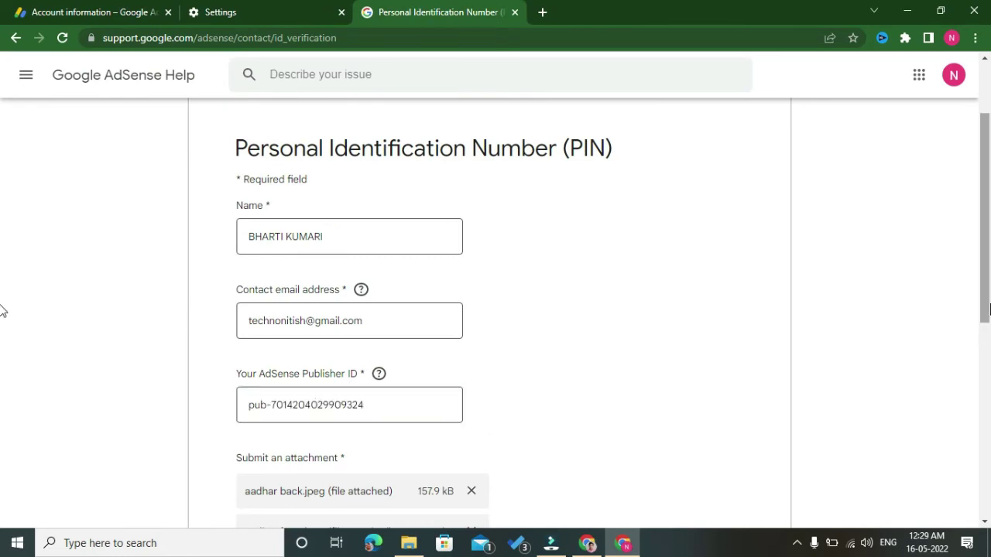
pyautogui.moveTo(987, 266); pyautogui.dragTo(985, 386)
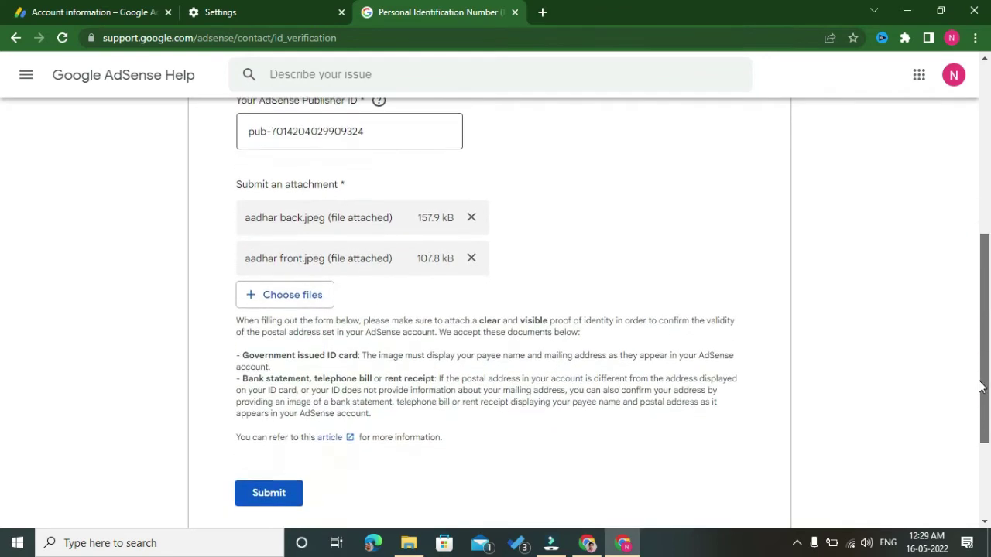
pyautogui.click(262, 496)
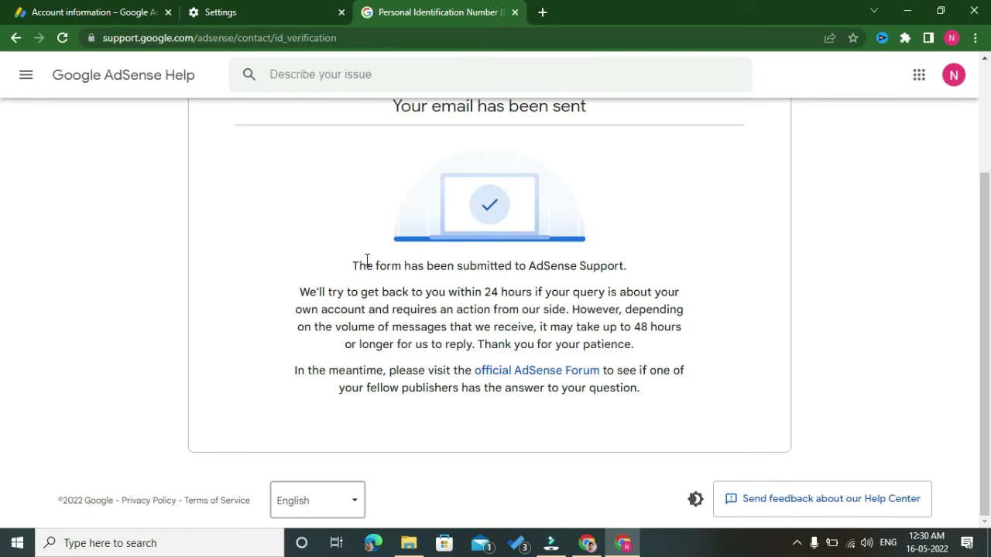
# - Highlight the 'Your email has been sent' confirmation and the 48-hour reply time
pyautogui.moveTo(355, 267); pyautogui.dragTo(602, 284)
pyautogui.click(666, 271)
pyautogui.moveTo(619, 328); pyautogui.dragTo(650, 328)
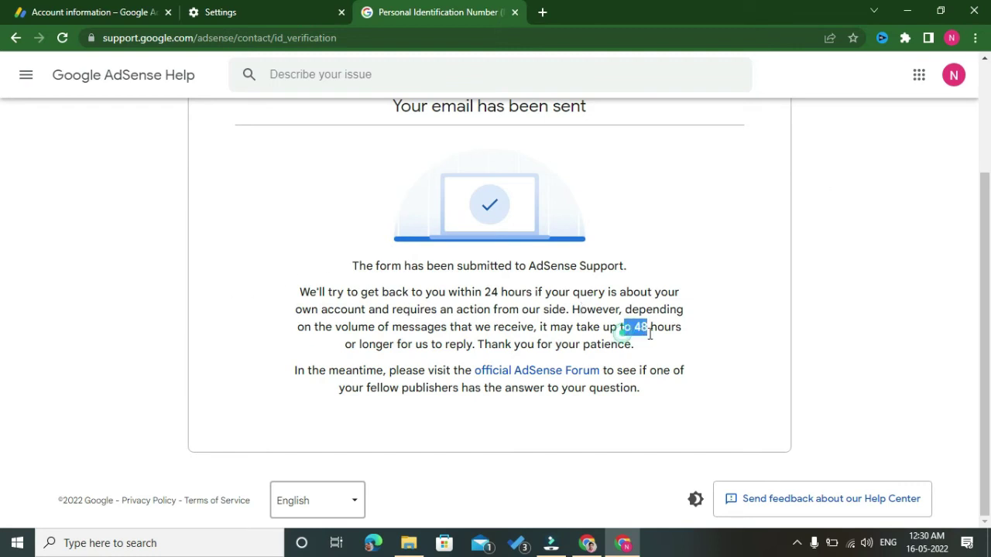
pyautogui.click(487, 350)
pyautogui.moveTo(430, 350); pyautogui.dragTo(527, 352)
pyautogui.click(532, 340)
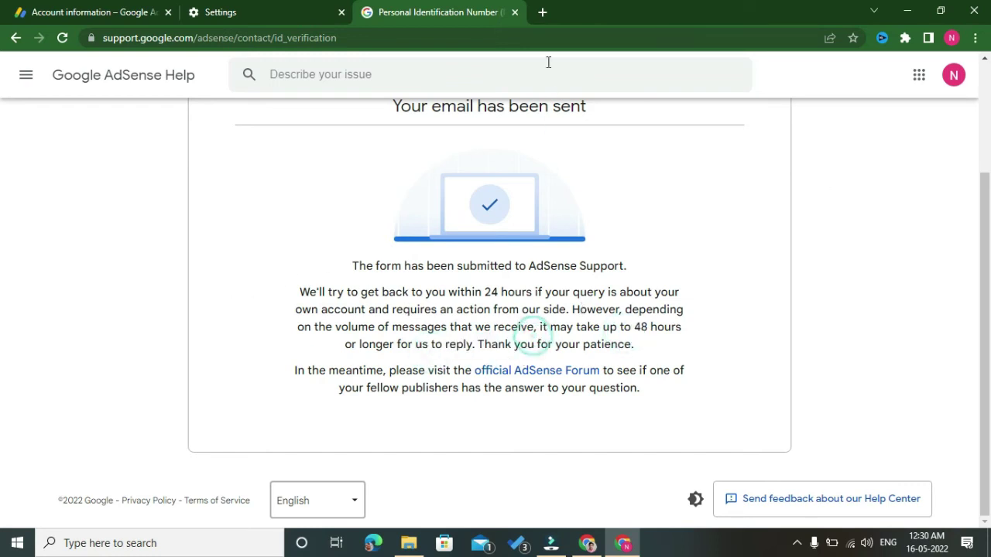
# - Go to Gmail in a new tab and read the adsense-support reply confirming the proof of identity
pyautogui.click(542, 12)
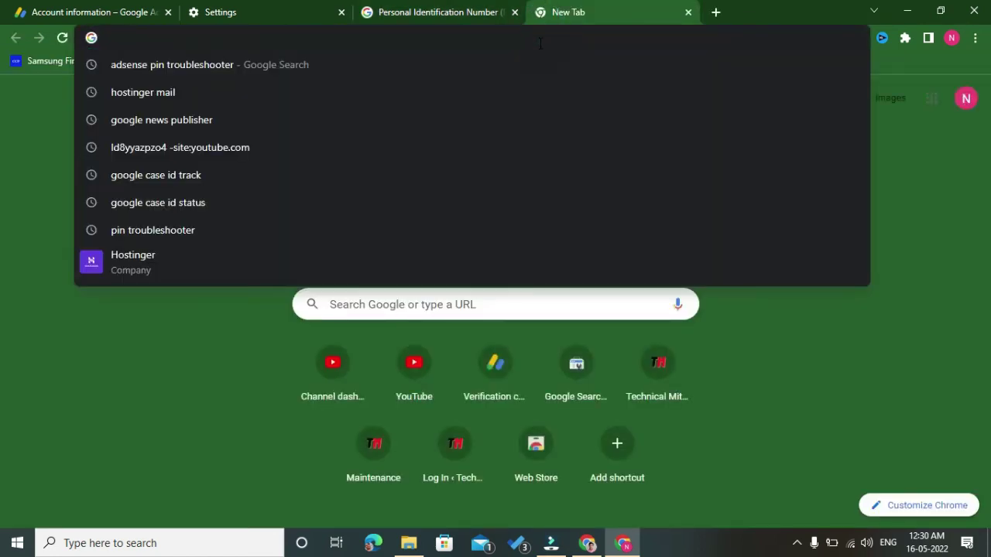
pyautogui.write('GMAIL')
pyautogui.press('BackSpace')
pyautogui.press('BackSpace')
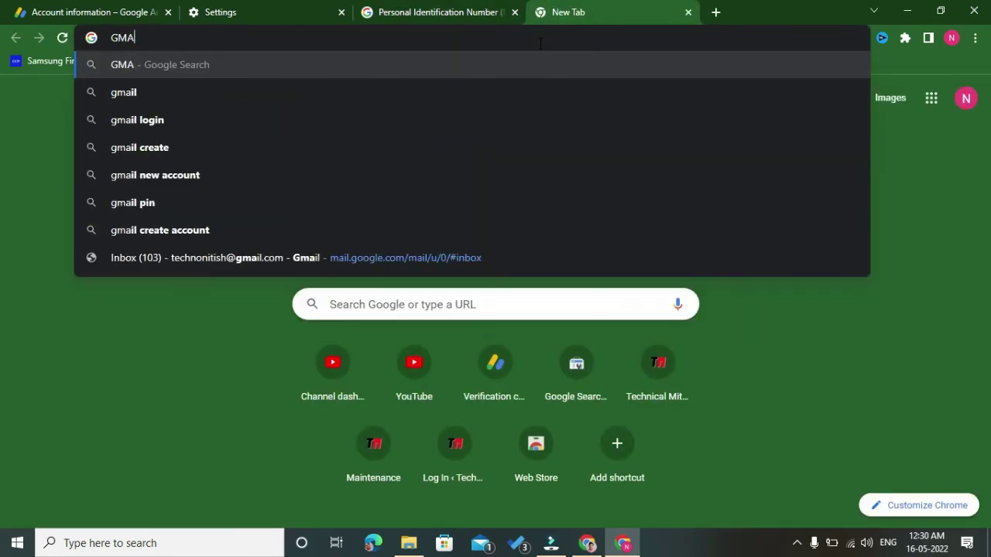
pyautogui.write('IL')
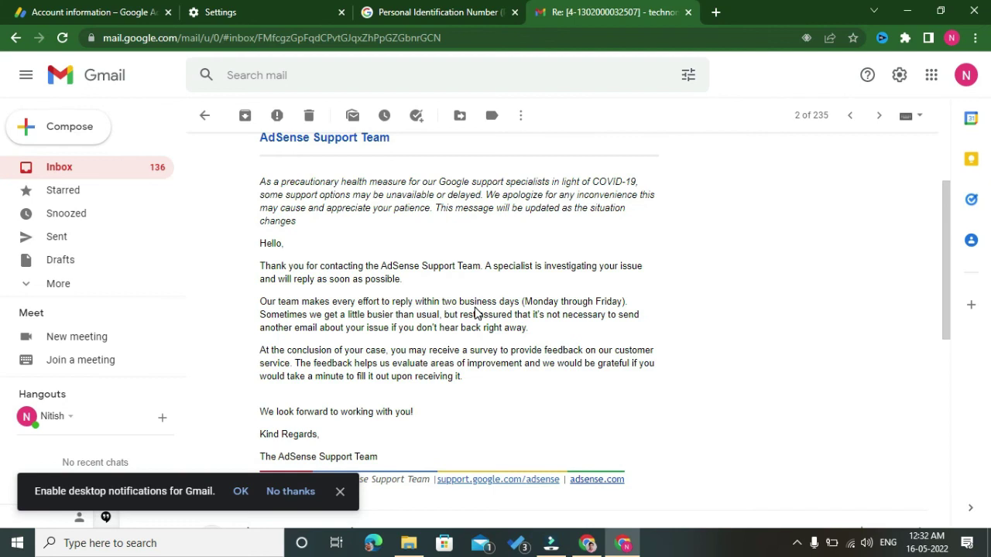
pyautogui.scroll(-4, 436, 327)
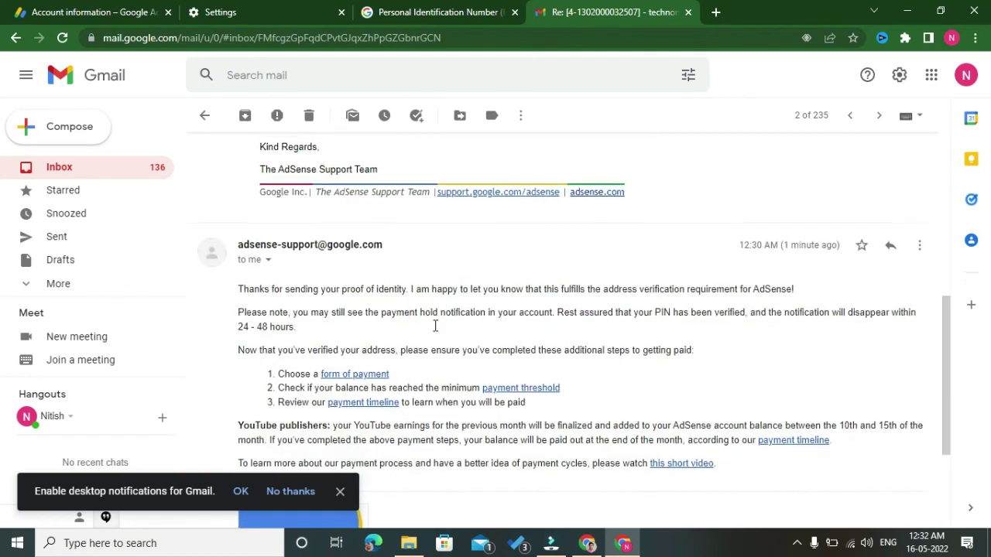
pyautogui.scroll(2, 436, 331)
pyautogui.scroll(-2, 436, 331)
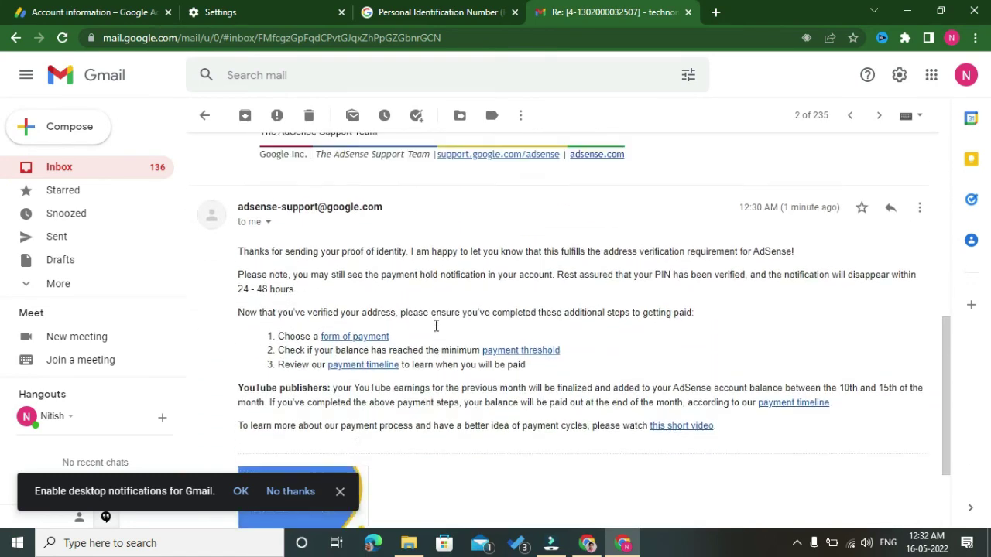
pyautogui.scroll(5, 436, 331)
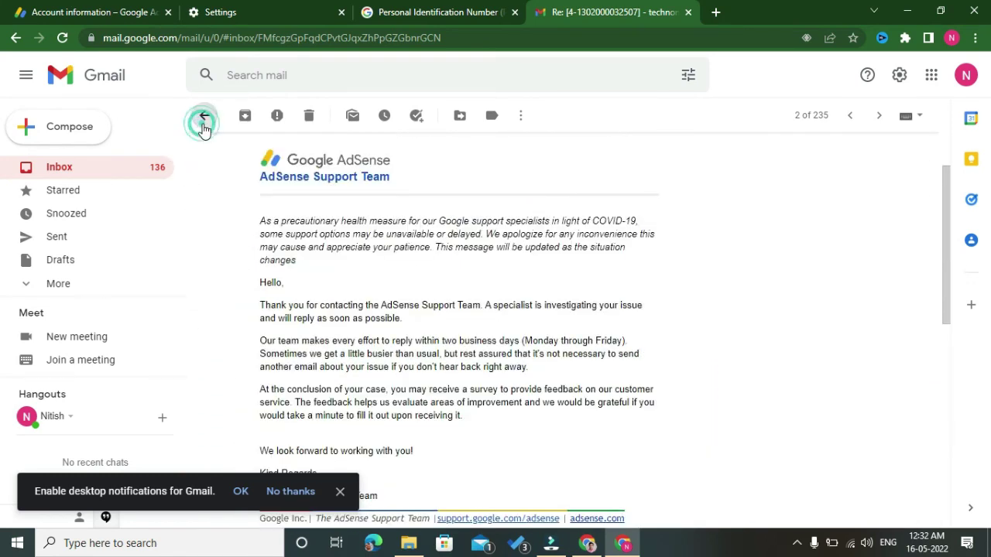
# - Read the new Security alert email from the inbox, then return to the inbox list
pyautogui.click(204, 115)
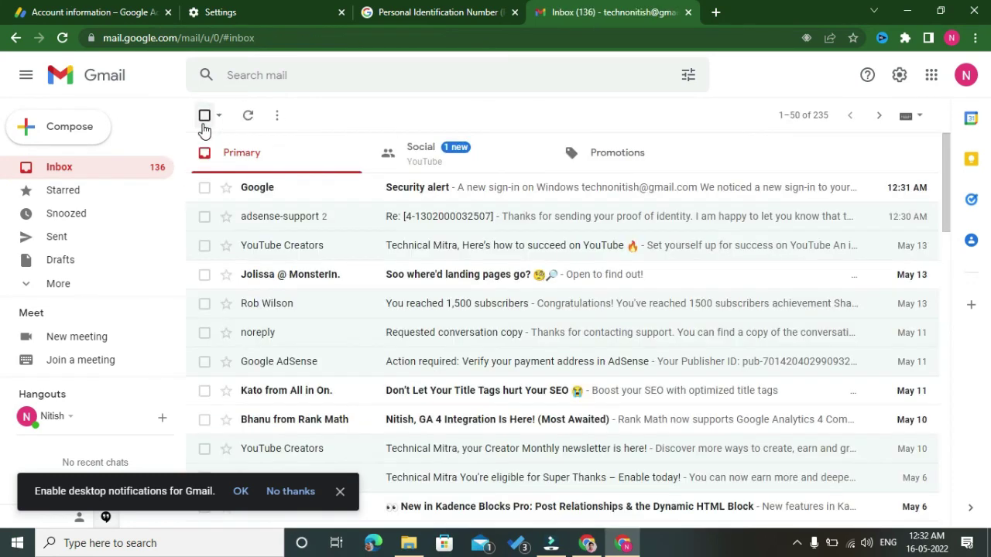
pyautogui.click(472, 188)
pyautogui.scroll(-5, 471, 194)
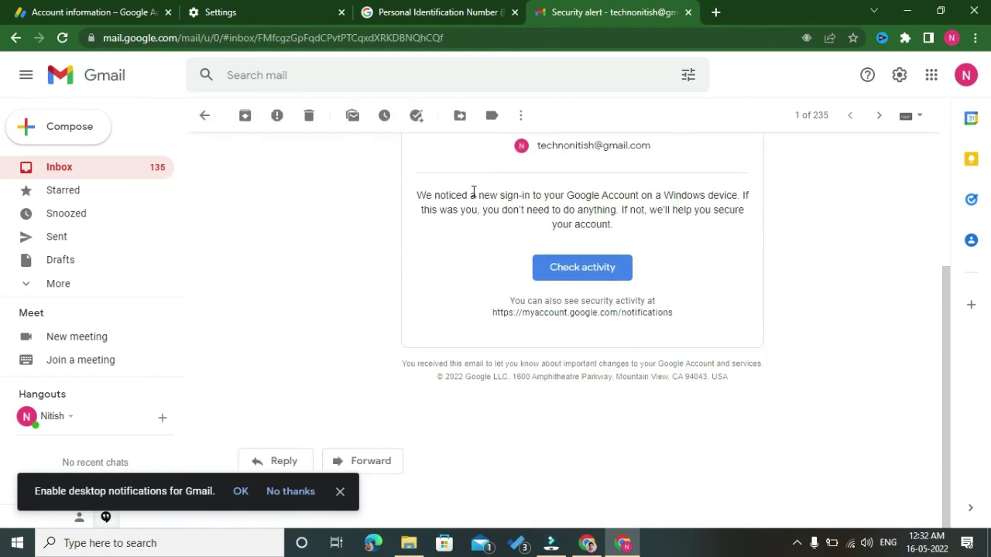
pyautogui.scroll(5, 434, 201)
pyautogui.click(204, 116)
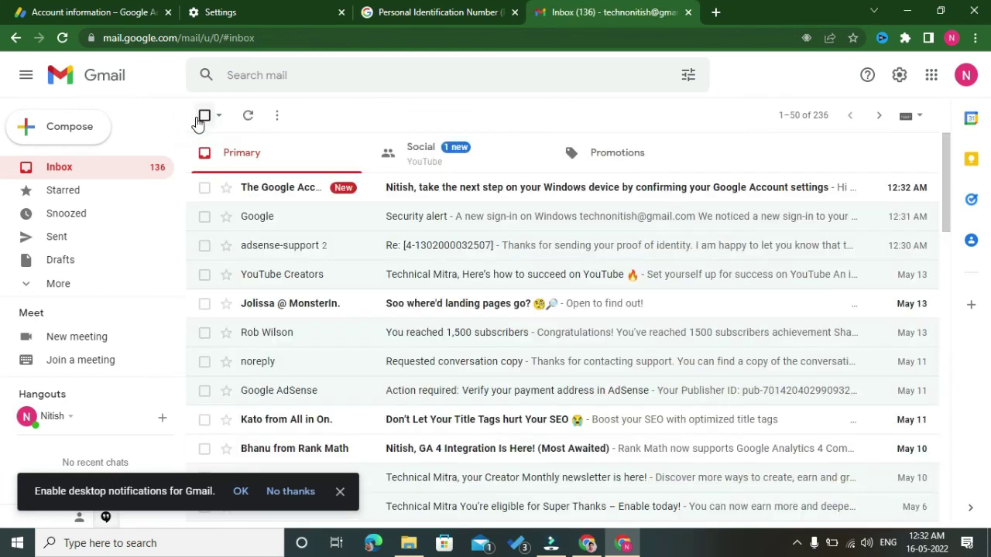
# - Reopen the adsense-support Re: thread and expand its earlier specialist-investigating auto-reply
pyautogui.click(410, 245)
pyautogui.scroll(-5, 410, 244)
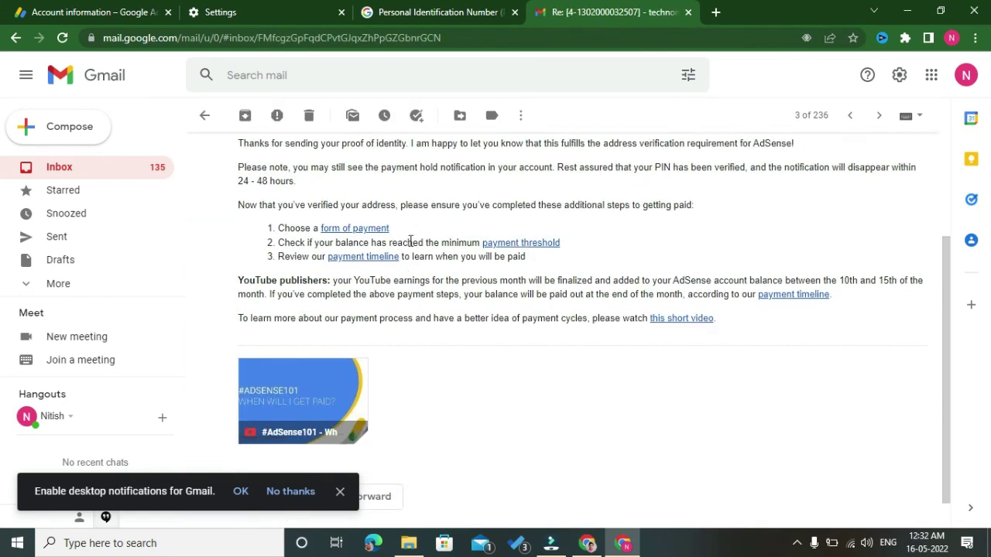
pyautogui.scroll(3, 410, 245)
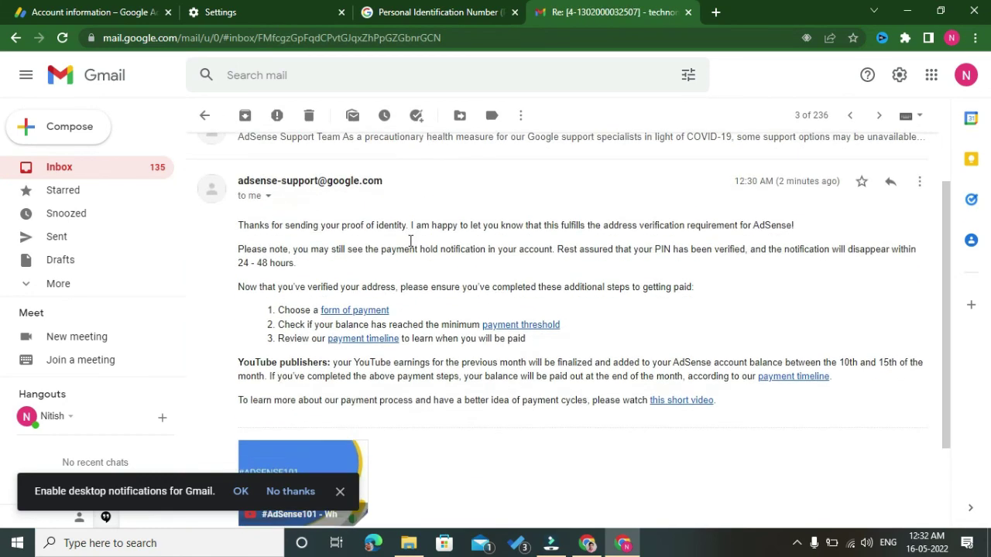
pyautogui.scroll(-3, 410, 246)
pyautogui.scroll(3, 410, 245)
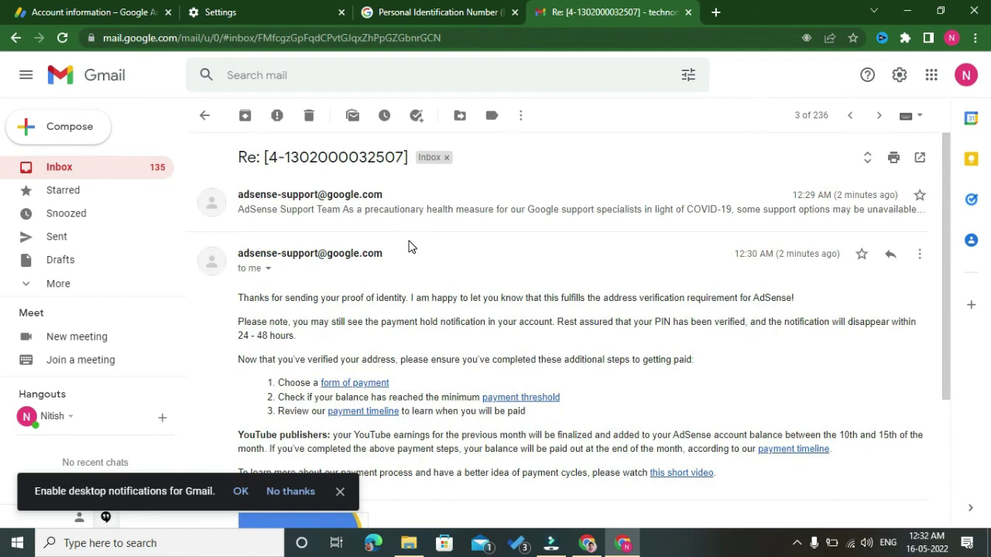
pyautogui.click(411, 210)
pyautogui.scroll(-5, 411, 217)
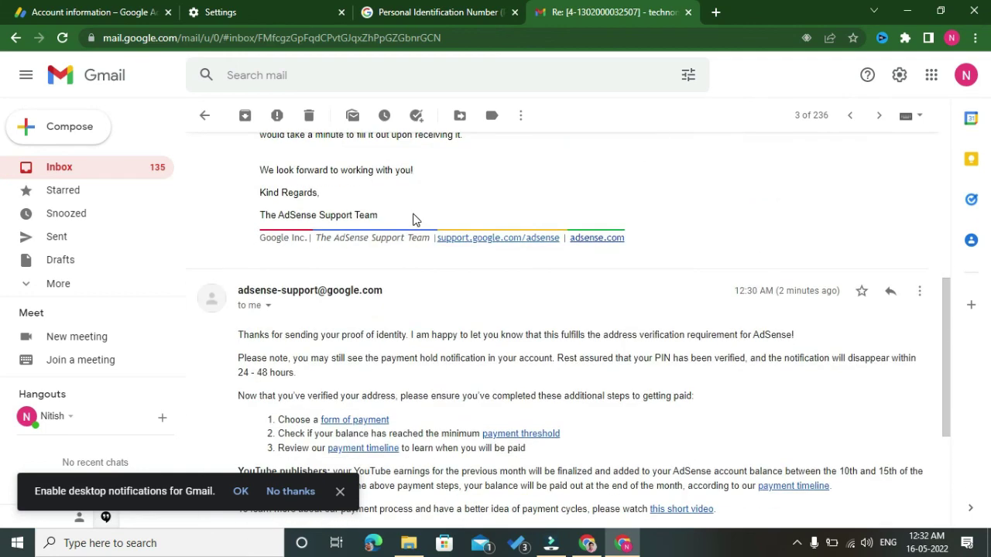
pyautogui.scroll(4, 412, 219)
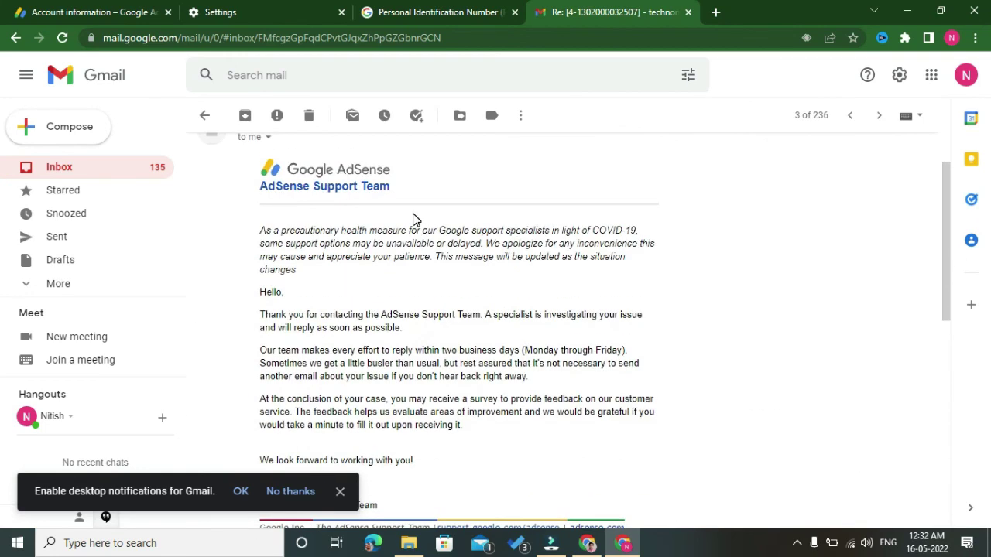